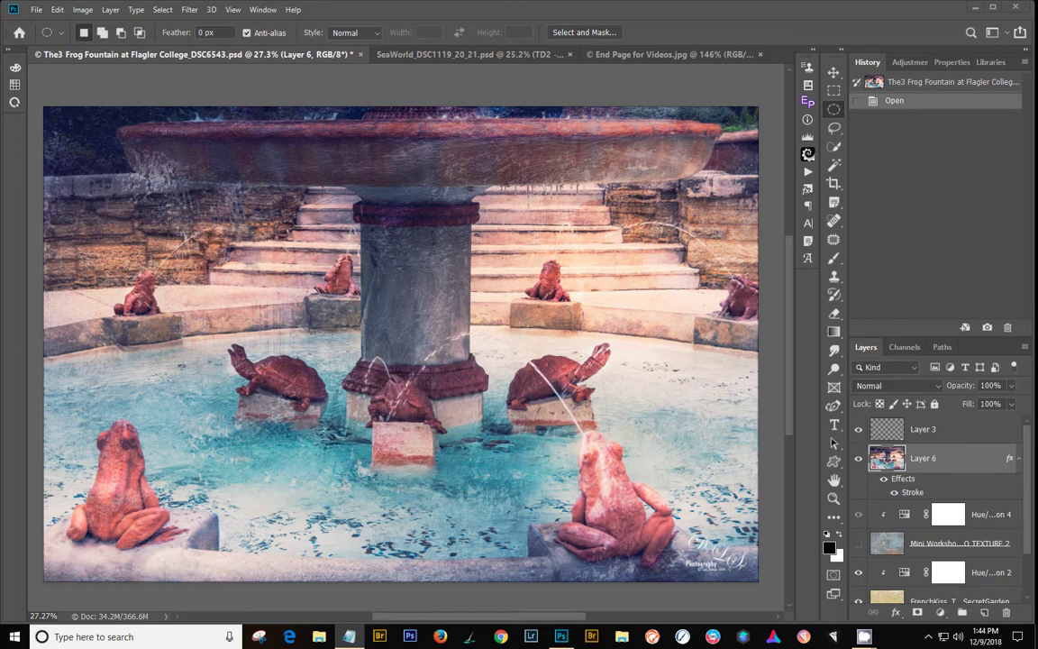
# Isolate Layer 0 as the only visible layer, then turn the Photo Work retouching group back on.
pyautogui.scroll(-1, 217, 315)
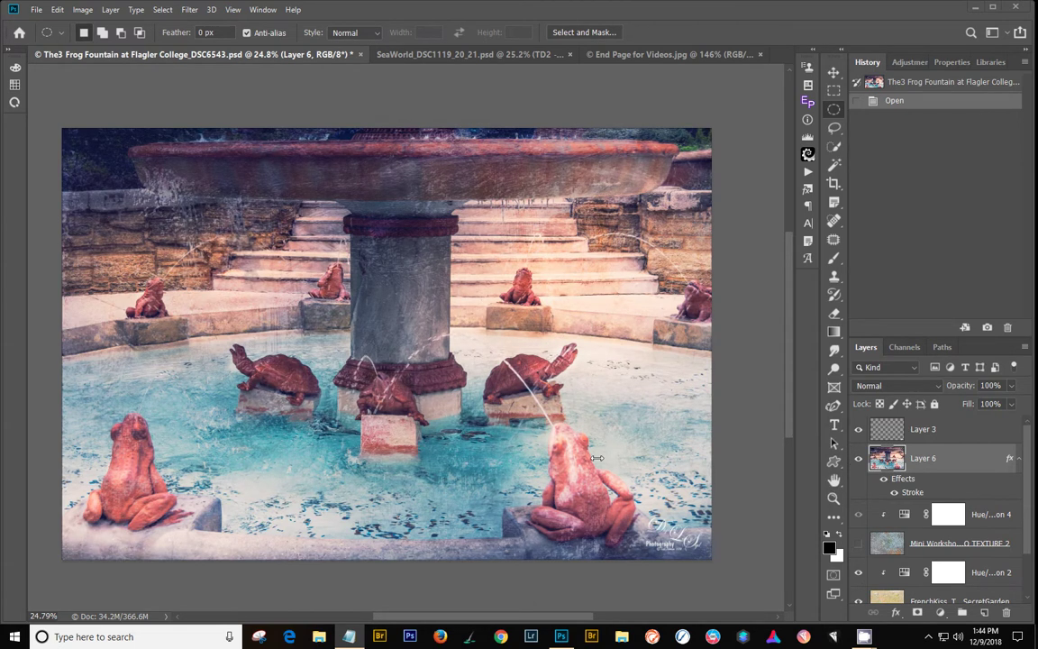
pyautogui.scroll(-1, 510, 441)
pyautogui.scroll(1, 510, 442)
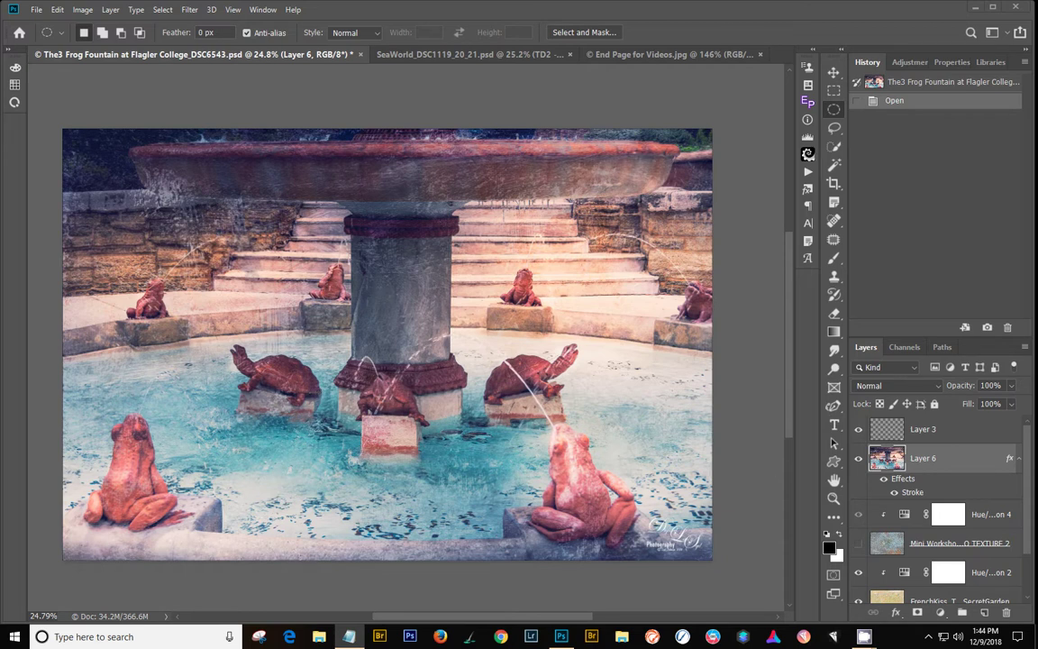
pyautogui.scroll(-2, 921, 440)
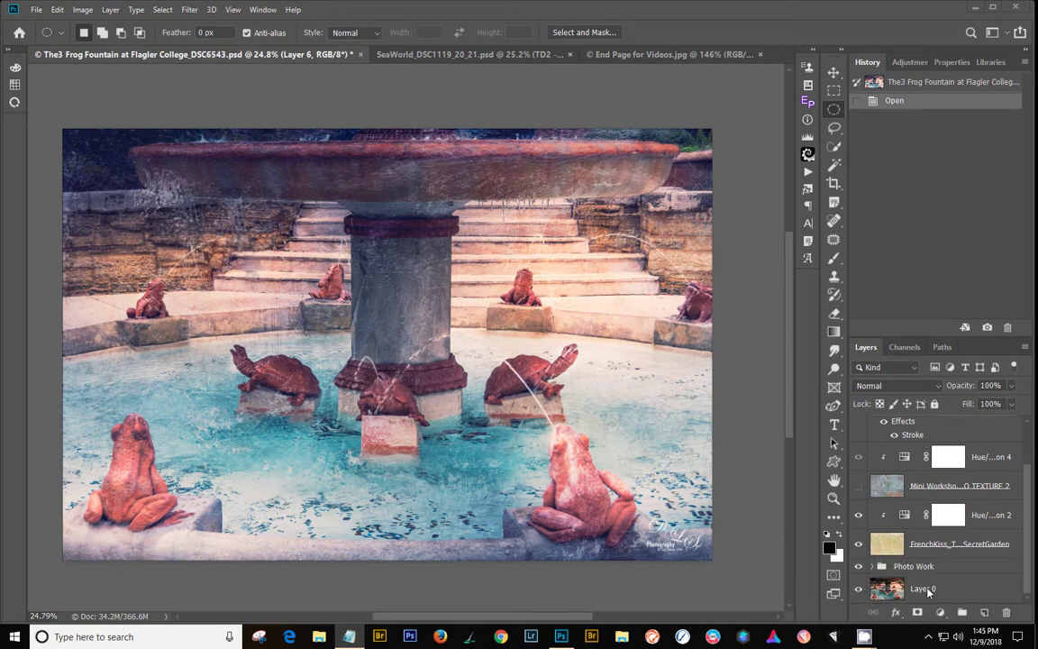
pyautogui.click(966, 591)
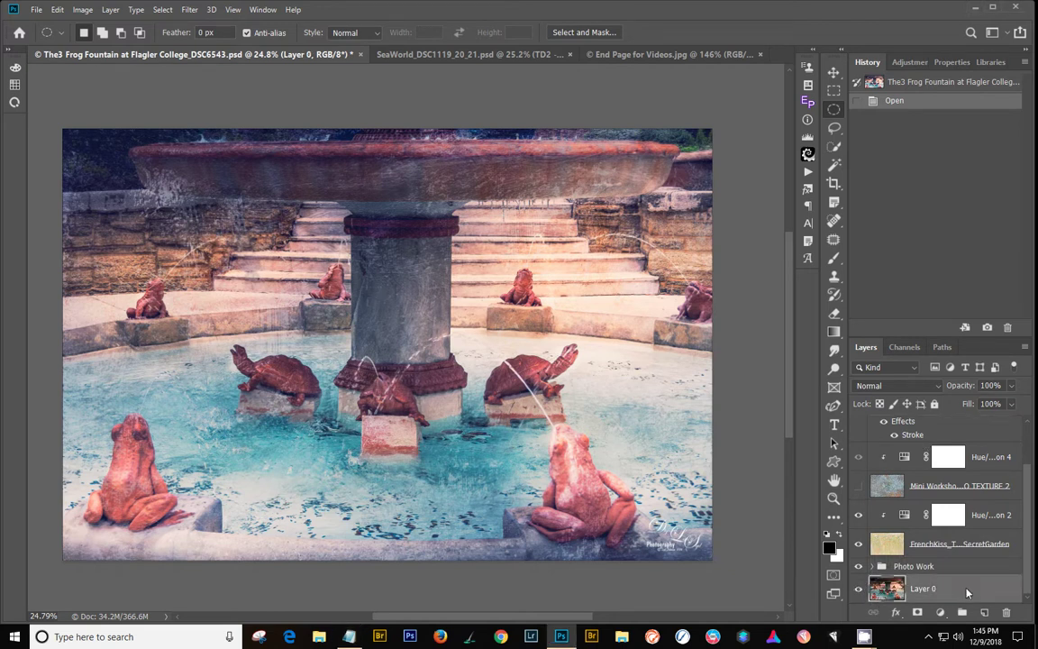
pyautogui.keyDown('alt'); pyautogui.click(860, 589); pyautogui.keyUp('alt')
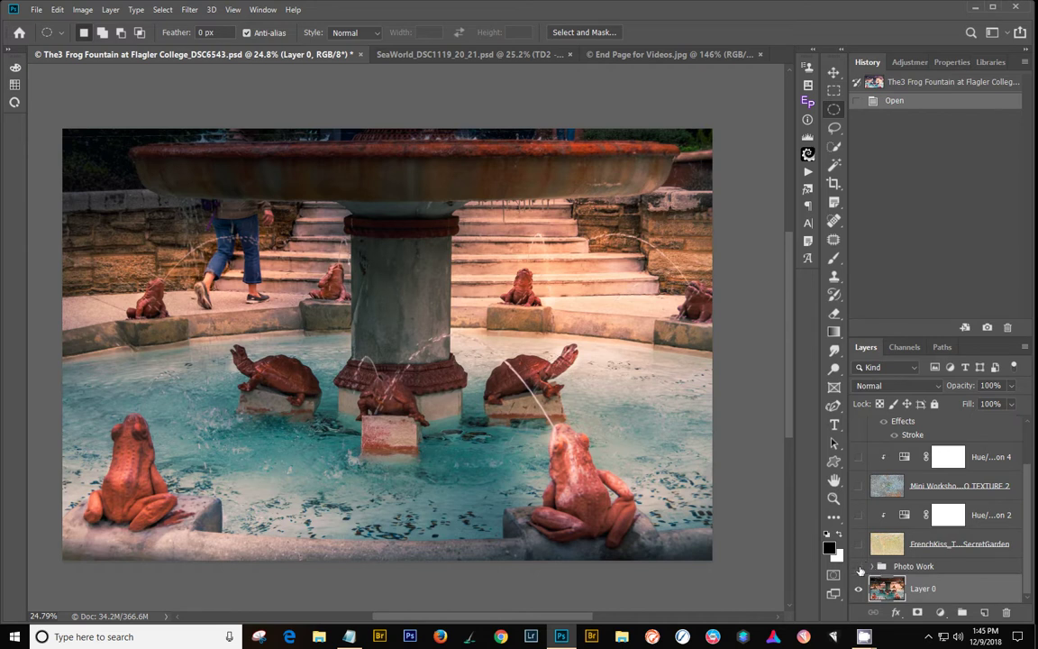
pyautogui.click(859, 567)
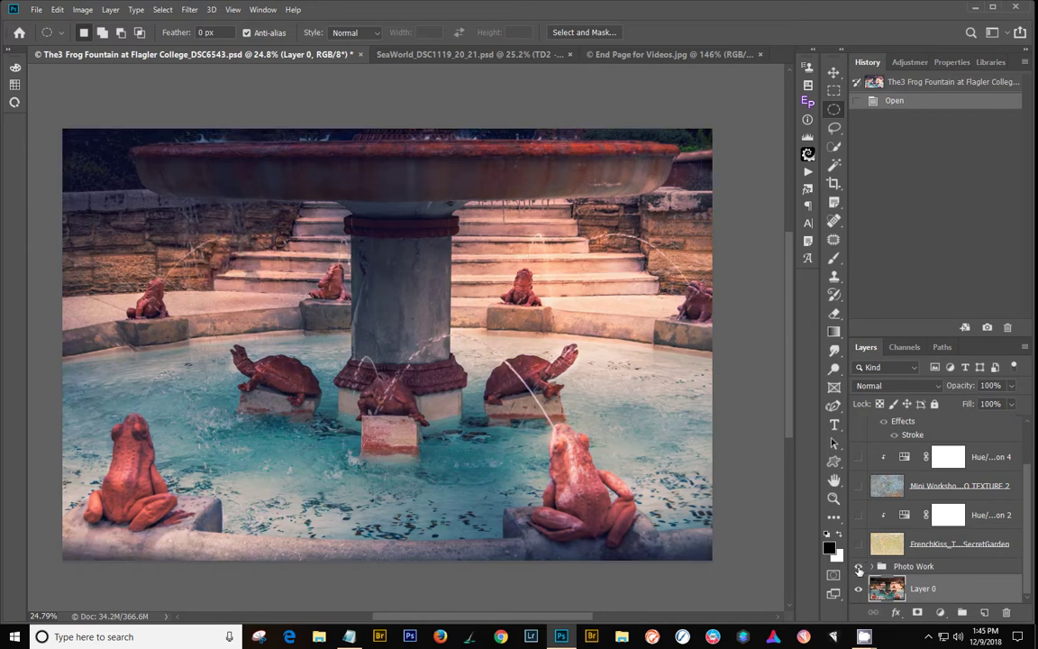
pyautogui.click(942, 539)
# Make the FrenchKiss SecretGarden texture layer visible over the fountain photo.
pyautogui.click(859, 543)
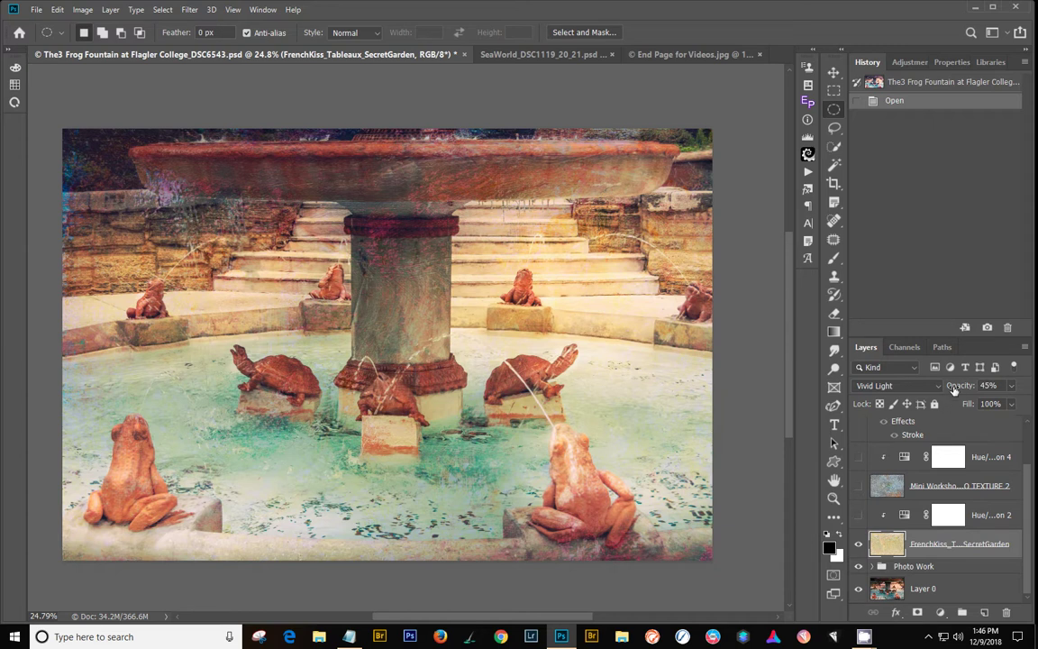
# Set the FrenchKiss texture to Normal blending at 100% opacity.
pyautogui.click(950, 389)
pyautogui.click(937, 390)
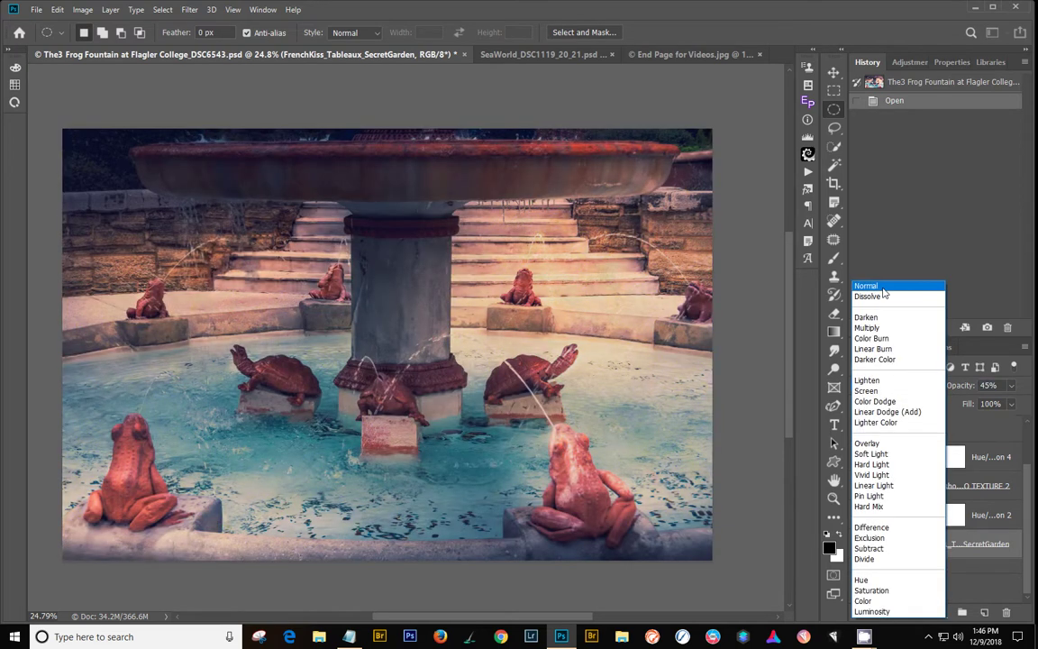
pyautogui.click(883, 287)
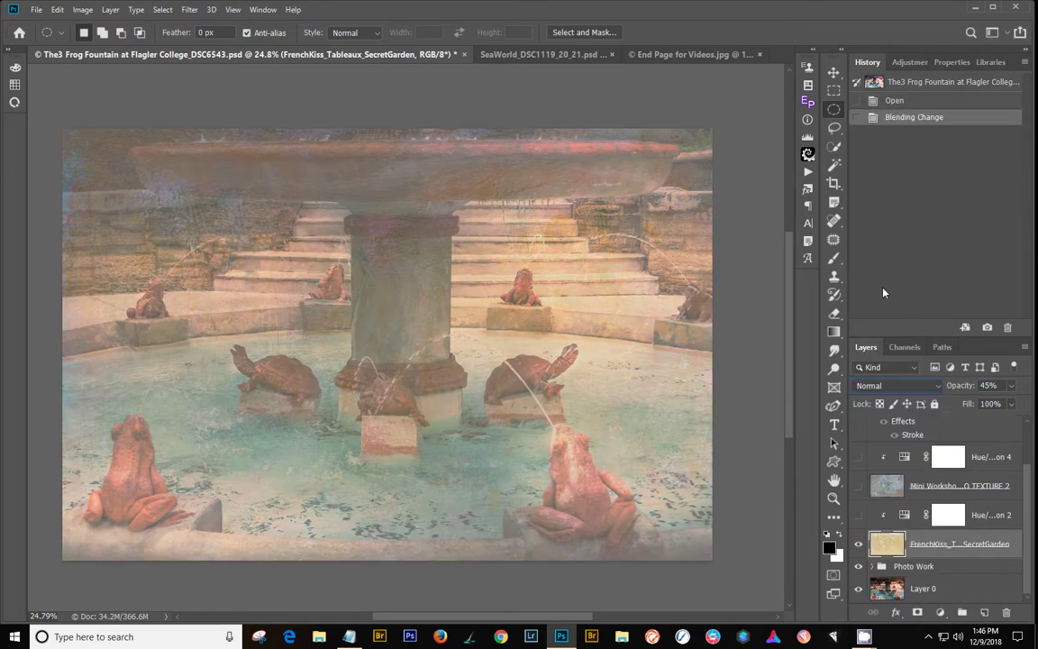
pyautogui.press('0')
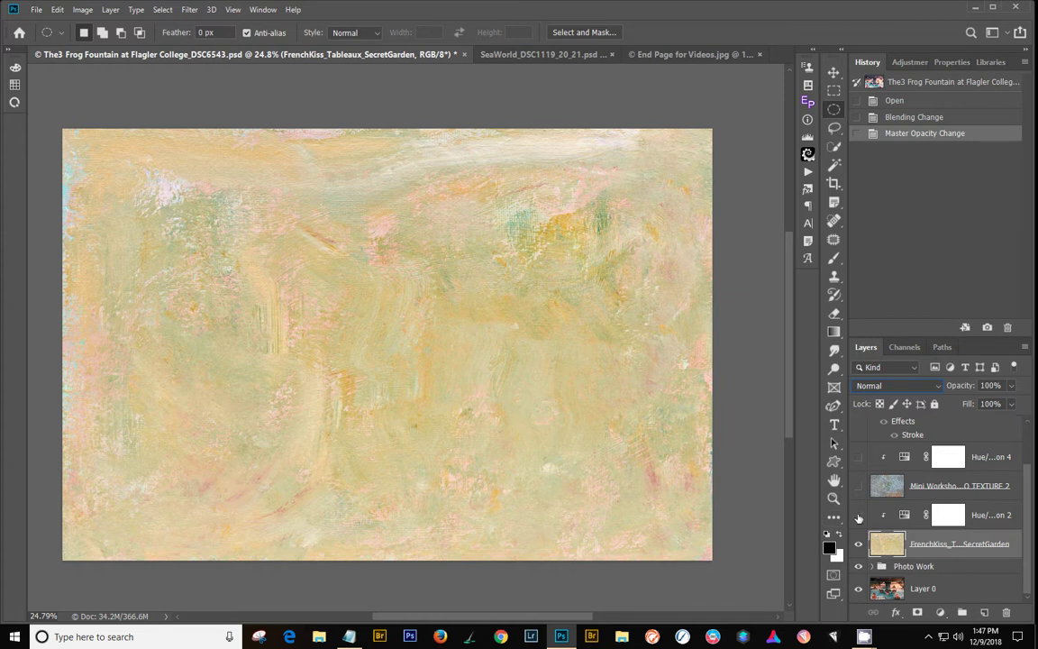
# Turn on Hue/Saturation 2 (Saturation -100) and clip it to the texture to grey it.
pyautogui.click(858, 516)
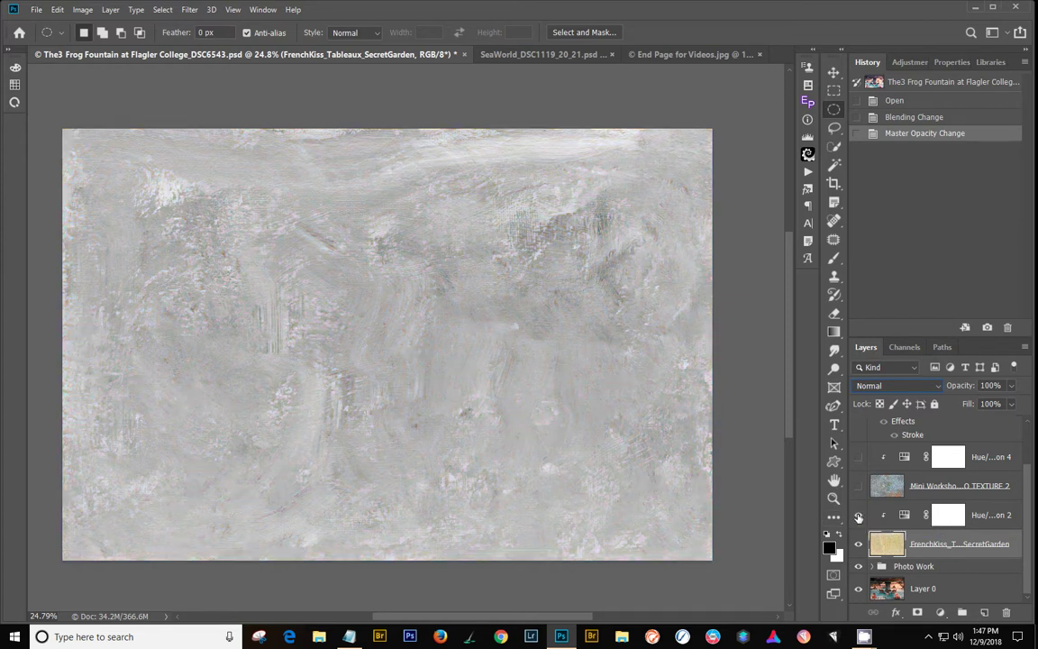
pyautogui.click(904, 515)
pyautogui.click(905, 515)
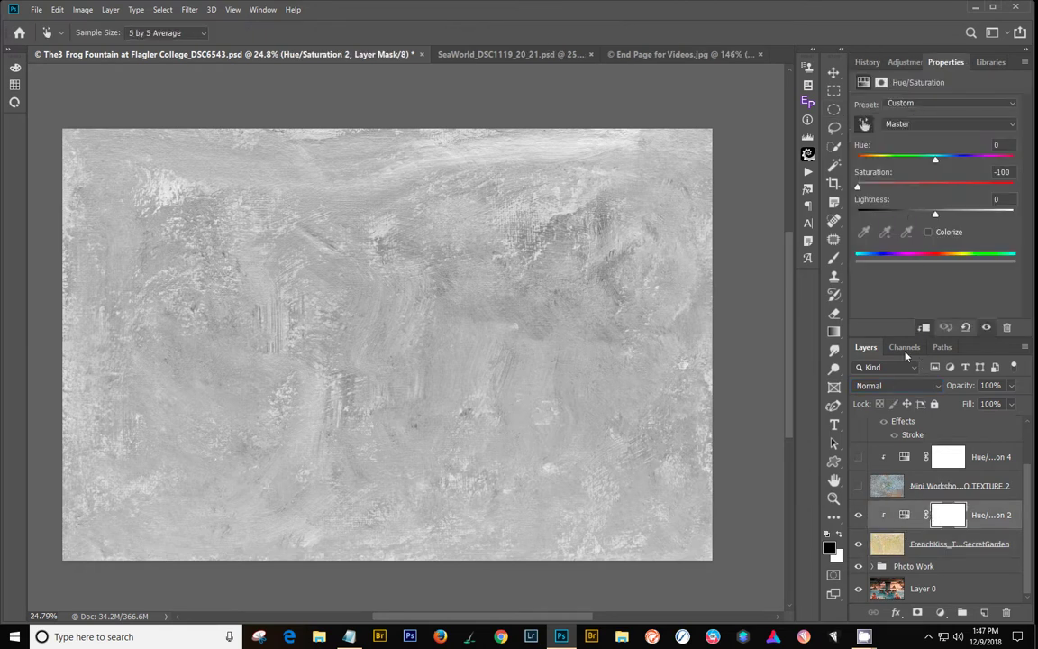
pyautogui.click(923, 329)
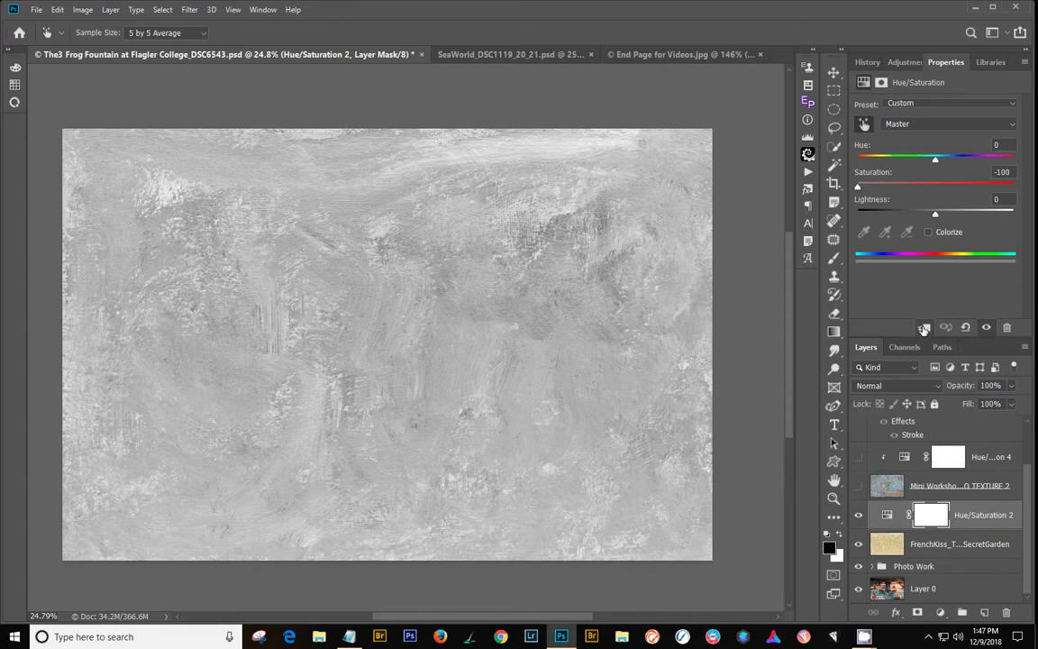
pyautogui.click(925, 330)
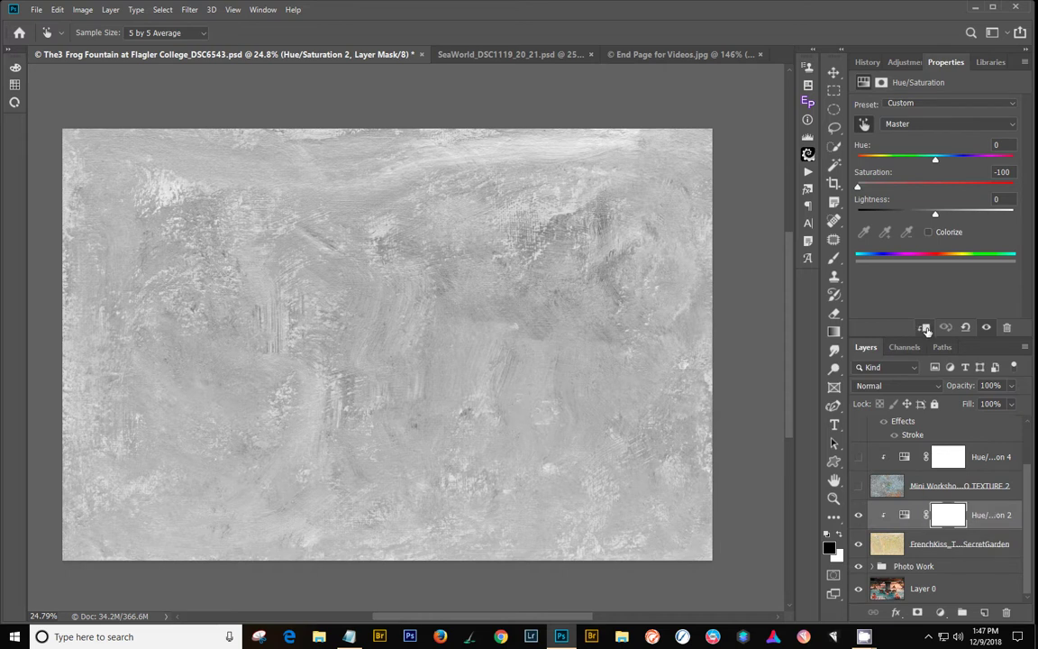
pyautogui.click(926, 329)
pyautogui.click(925, 330)
pyautogui.hotkey('ctrl', '2')
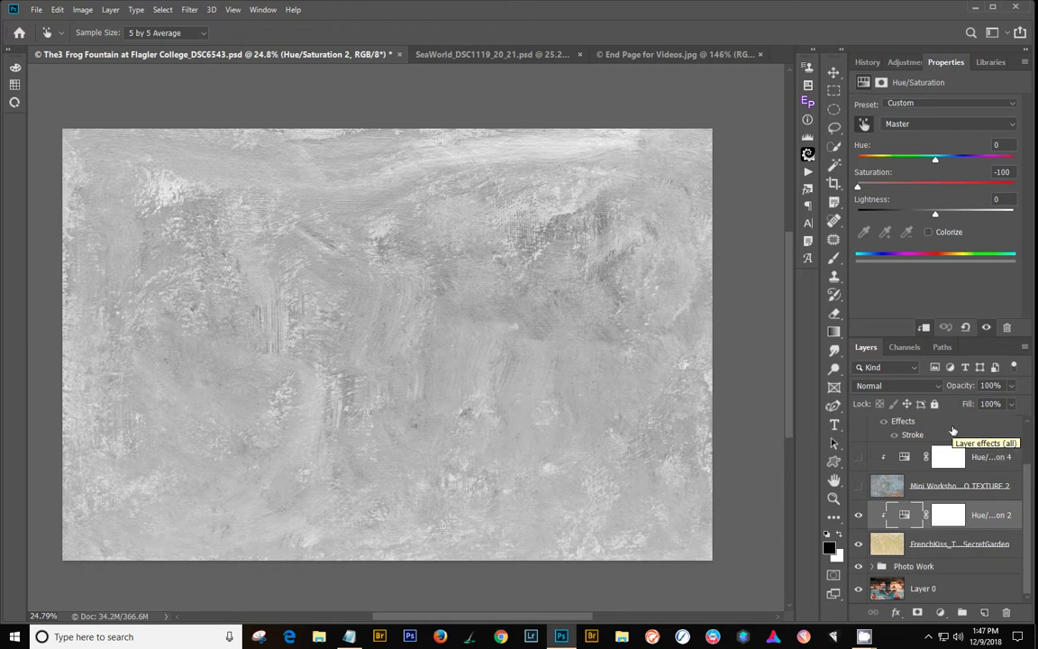
# Blend the FrenchKiss texture in Vivid Light at 41% opacity.
pyautogui.click(980, 541)
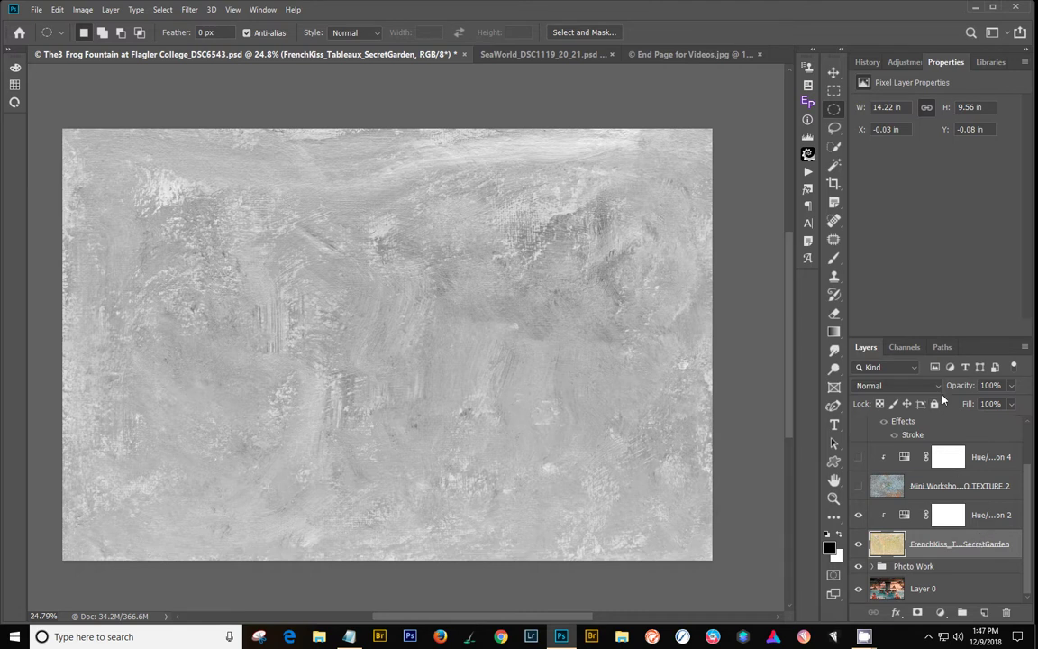
pyautogui.moveTo(961, 388); pyautogui.dragTo(967, 387)
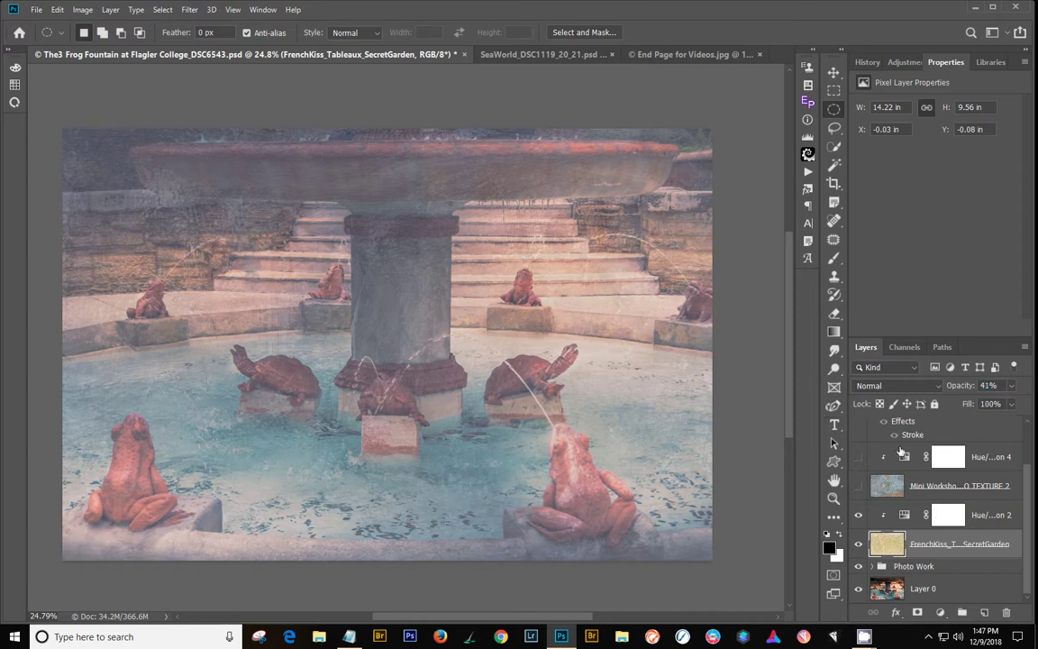
pyautogui.click(940, 387)
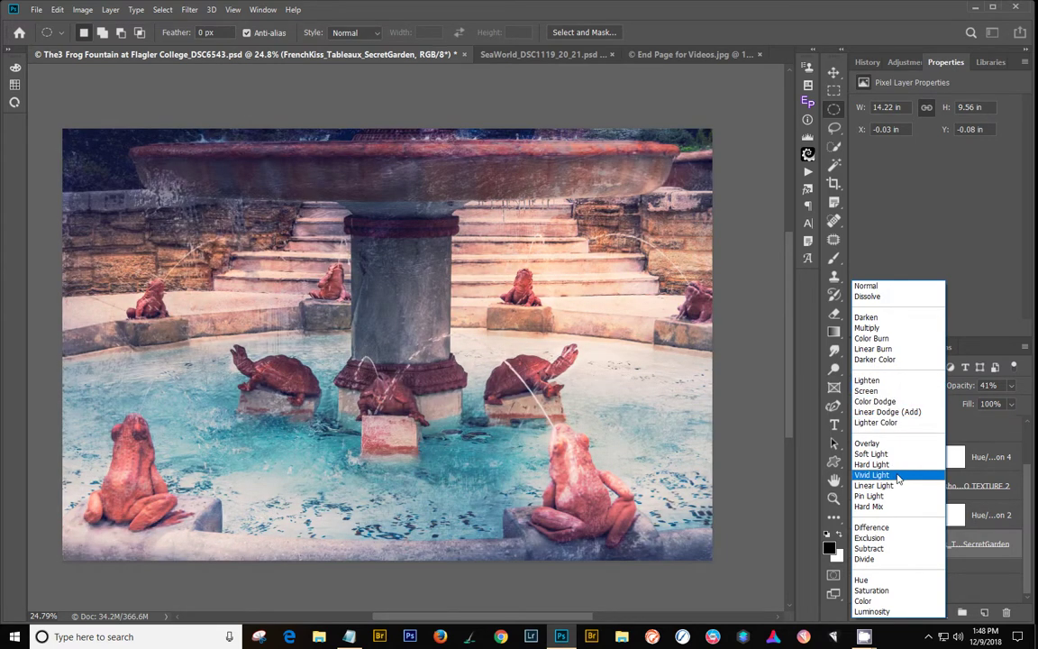
pyautogui.click(898, 474)
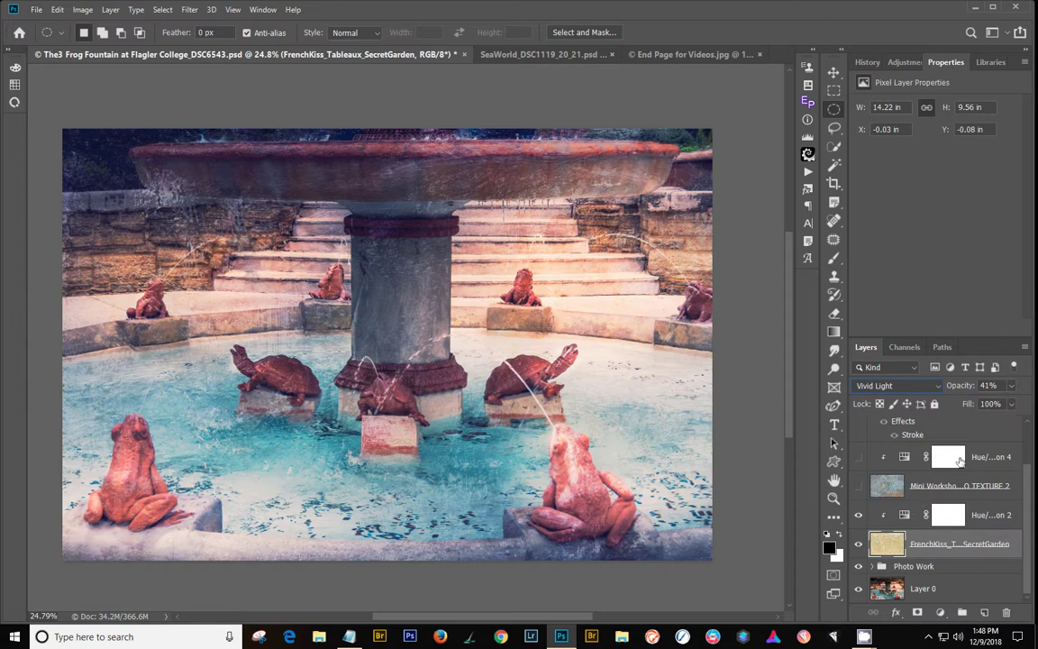
pyautogui.scroll(1, 962, 434)
pyautogui.scroll(-1, 962, 433)
pyautogui.scroll(1, 962, 433)
# Review Layer 6, Hue/Saturation 4 and the Mini Workshop texture, ending on Hue/Saturation 2 with adjustment types listed.
pyautogui.click(962, 430)
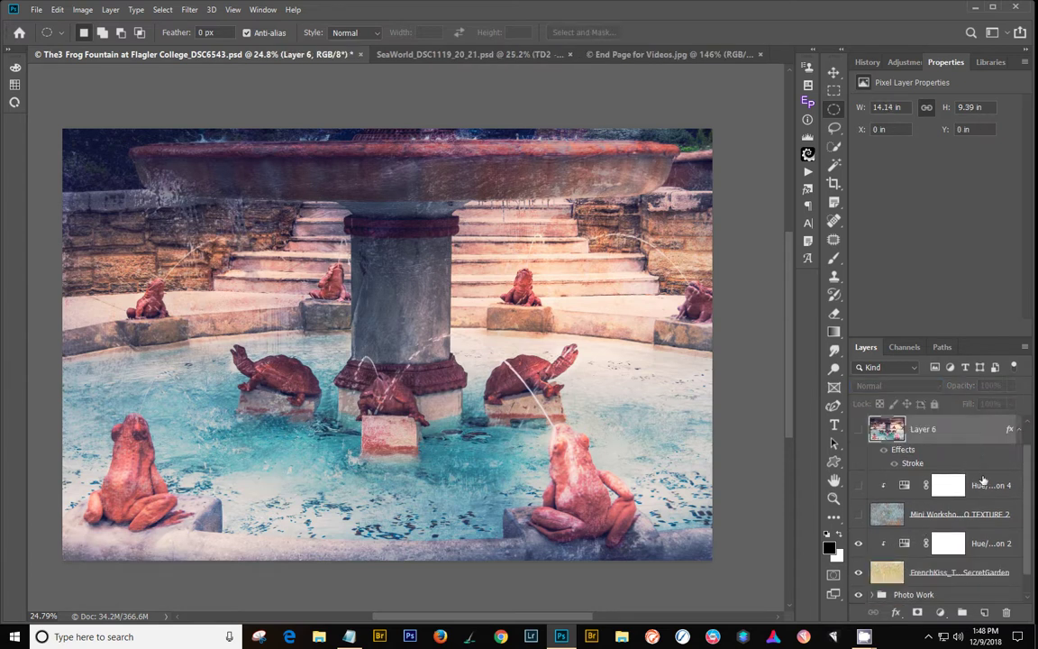
pyautogui.click(981, 484)
pyautogui.click(988, 522)
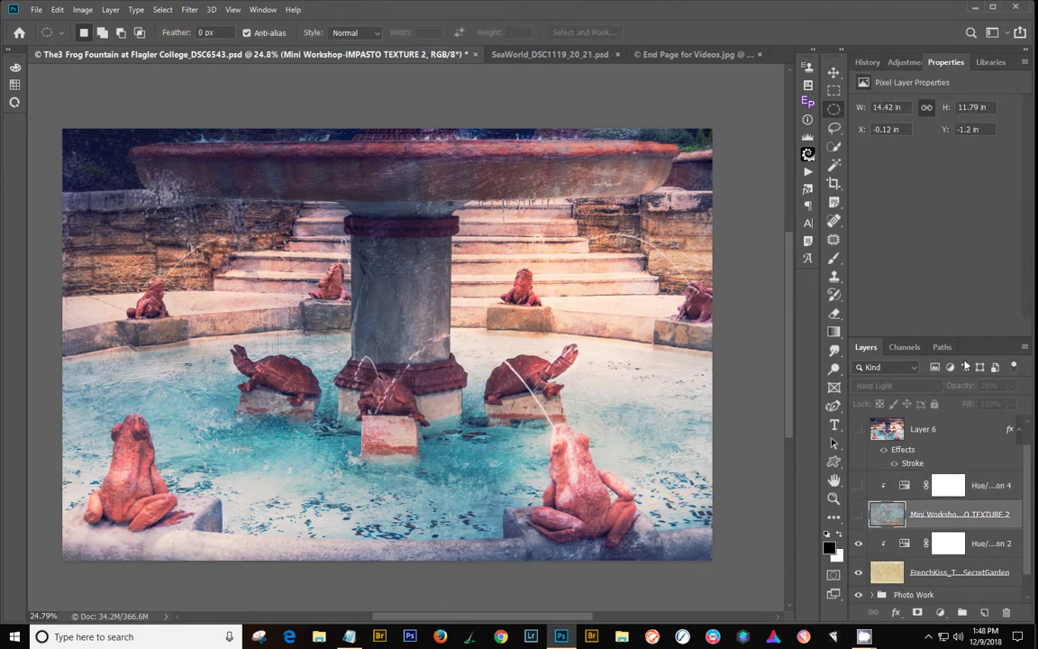
pyautogui.click(984, 540)
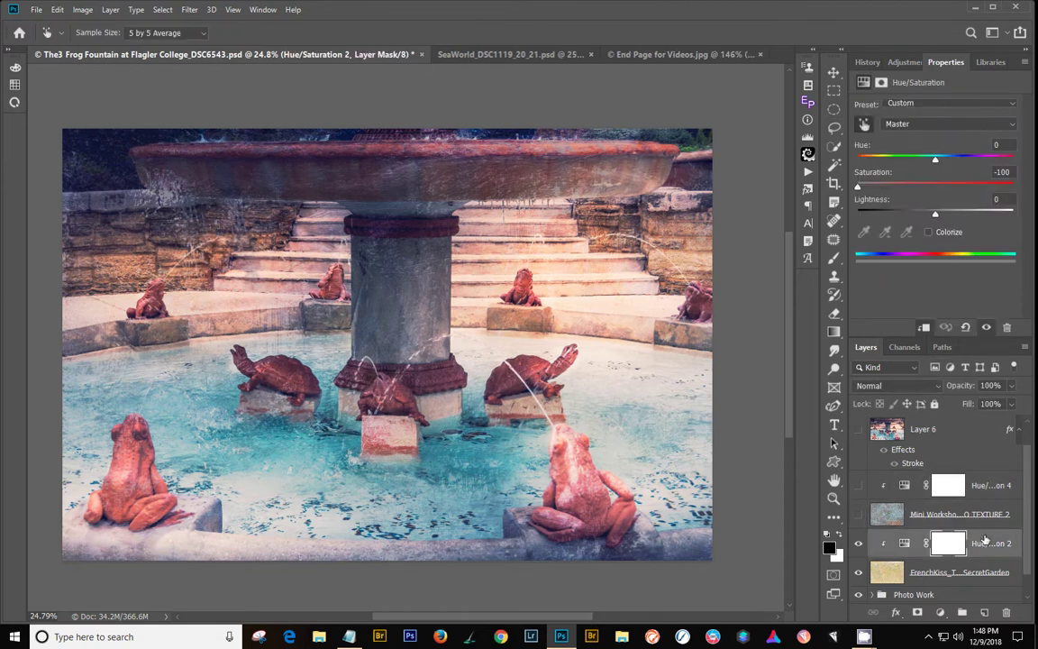
pyautogui.click(905, 64)
# Add a Levels adjustment with input levels 20 black, 1.15 midtone and 236 white.
pyautogui.click(908, 103)
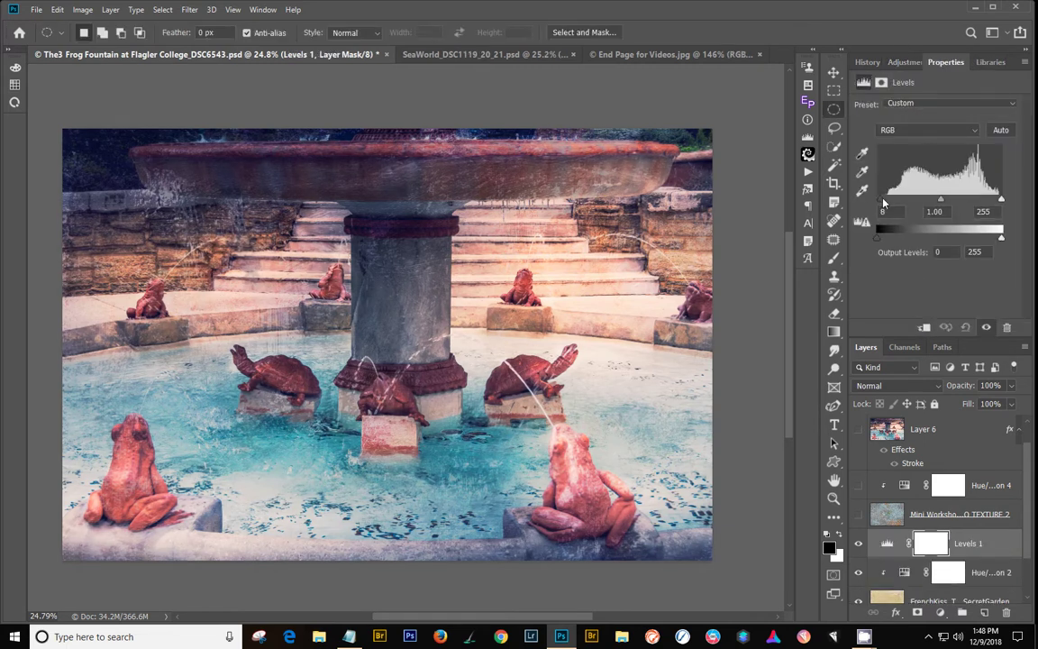
pyautogui.moveTo(880, 206); pyautogui.dragTo(936, 200)
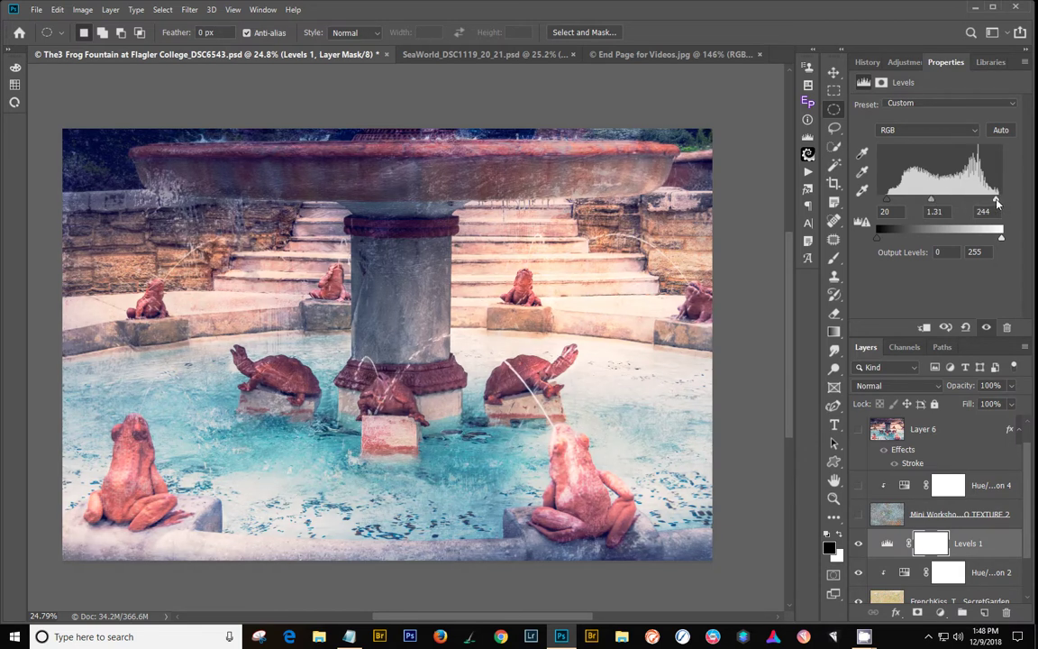
pyautogui.moveTo(1001, 198); pyautogui.dragTo(937, 200)
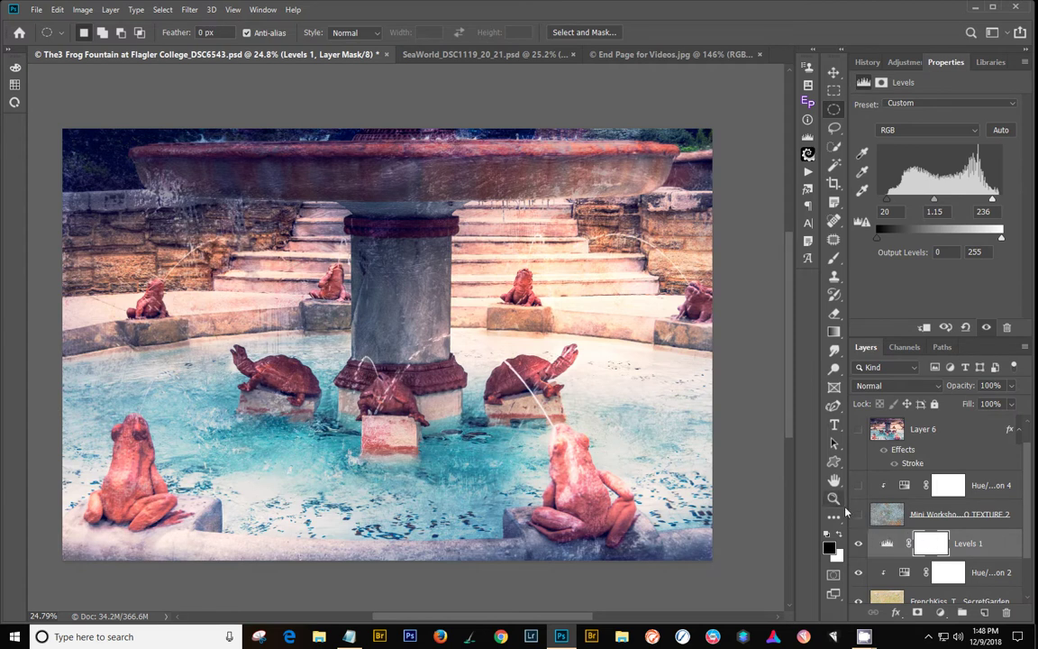
pyautogui.scroll(-1, 865, 532)
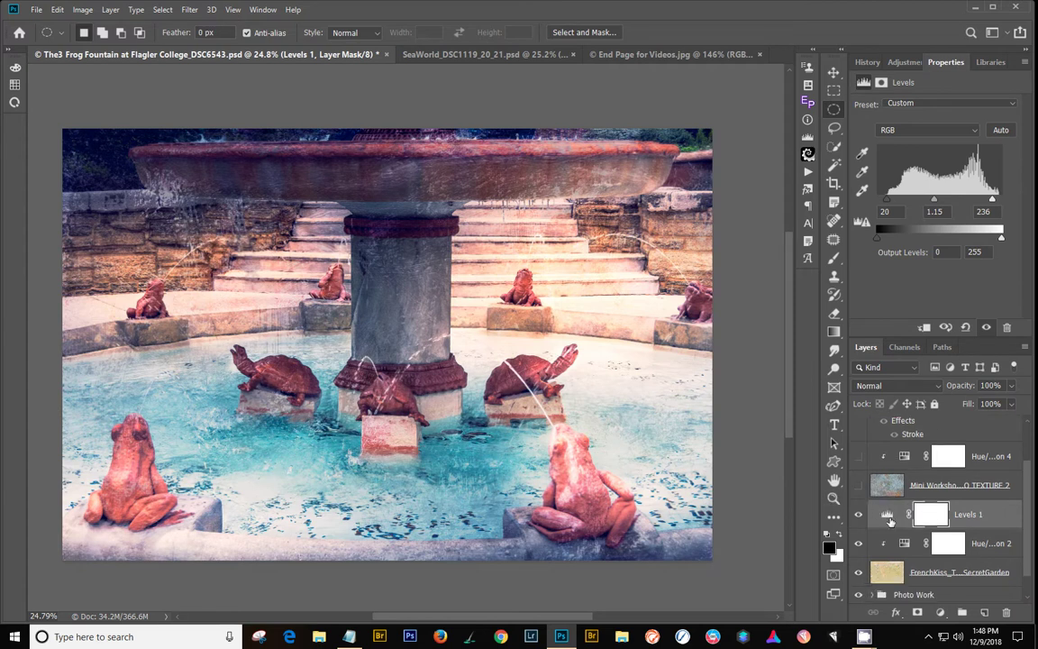
# Hide Levels 1, Hue/Saturation 2 and FrenchKiss, and show the Mini Workshop impasto texture.
pyautogui.click(860, 573)
pyautogui.click(861, 544)
pyautogui.click(860, 514)
pyautogui.click(861, 544)
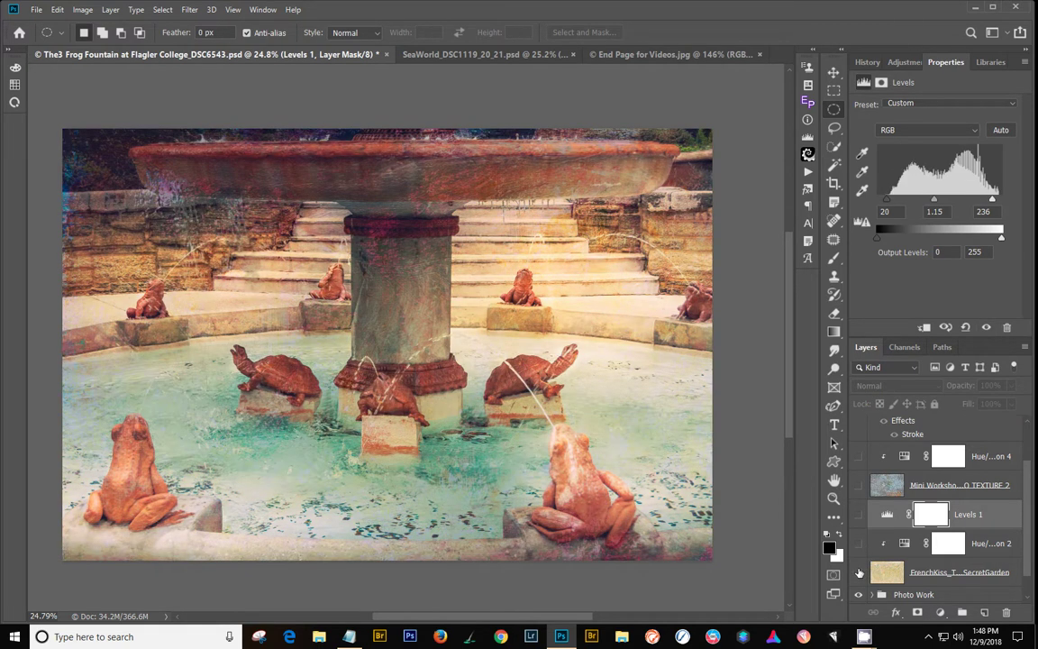
pyautogui.click(859, 574)
pyautogui.click(923, 483)
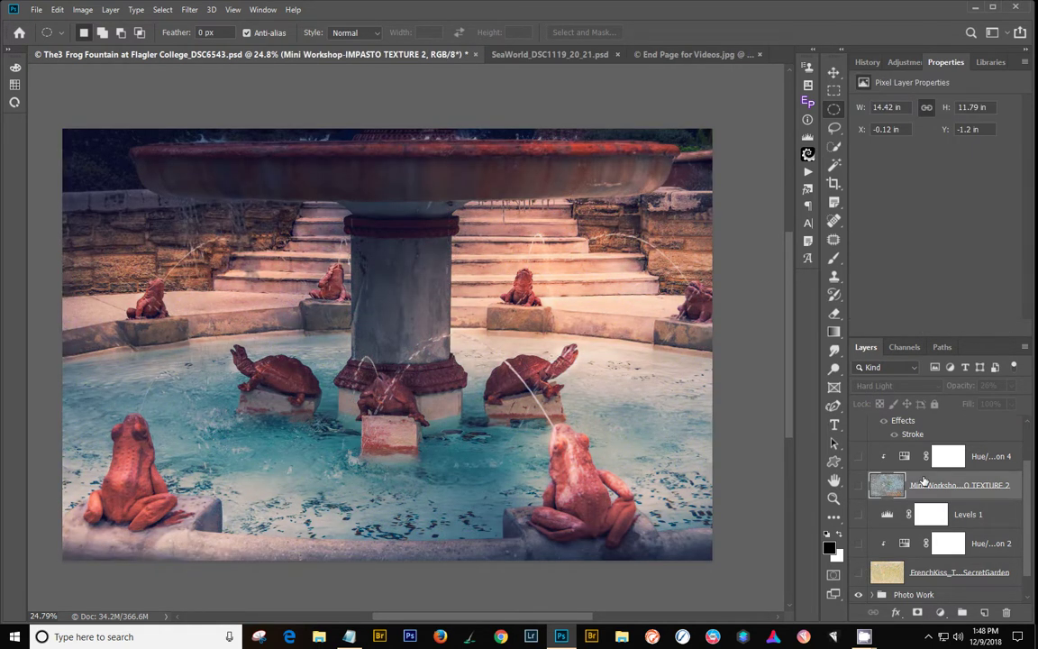
pyautogui.click(858, 487)
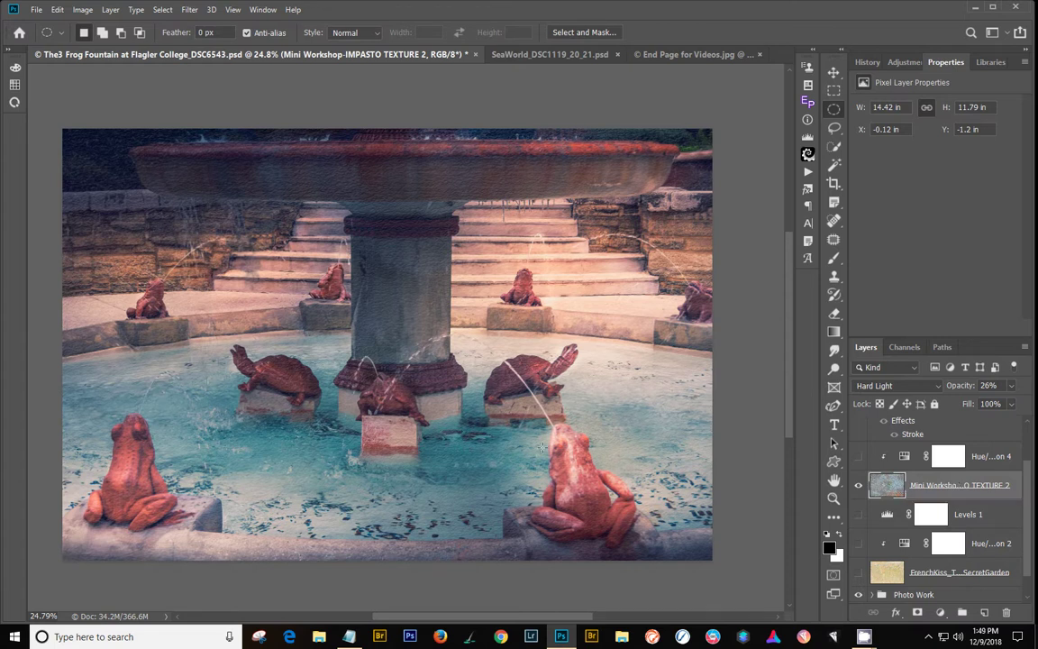
# Preview the impasto texture at full opacity in Normal blending.
pyautogui.scroll(5, 403, 358)
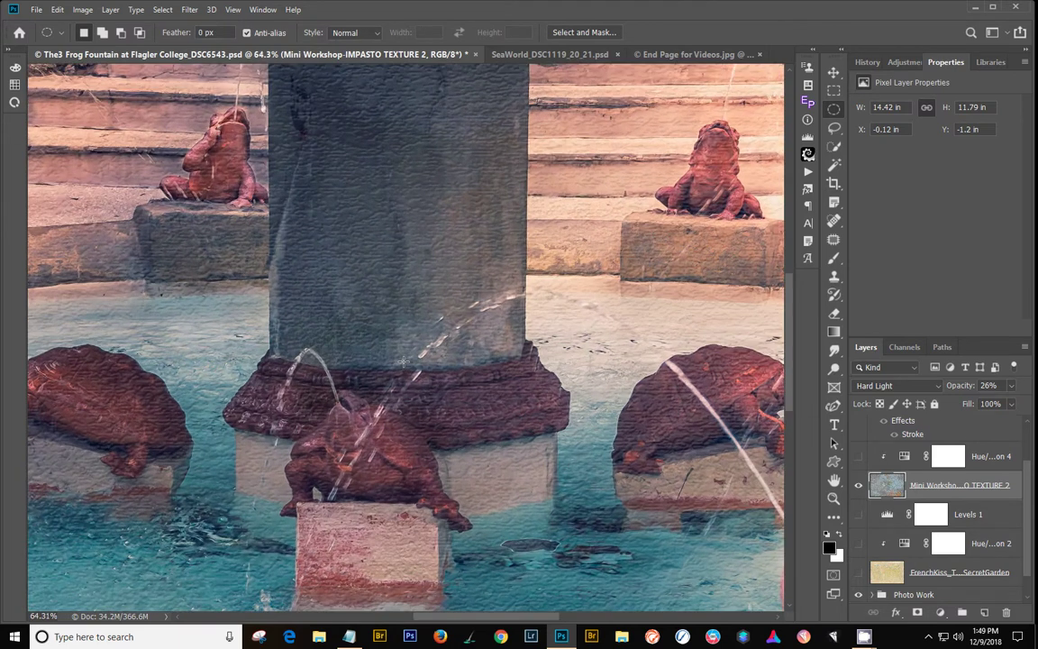
pyautogui.scroll(-5, 402, 361)
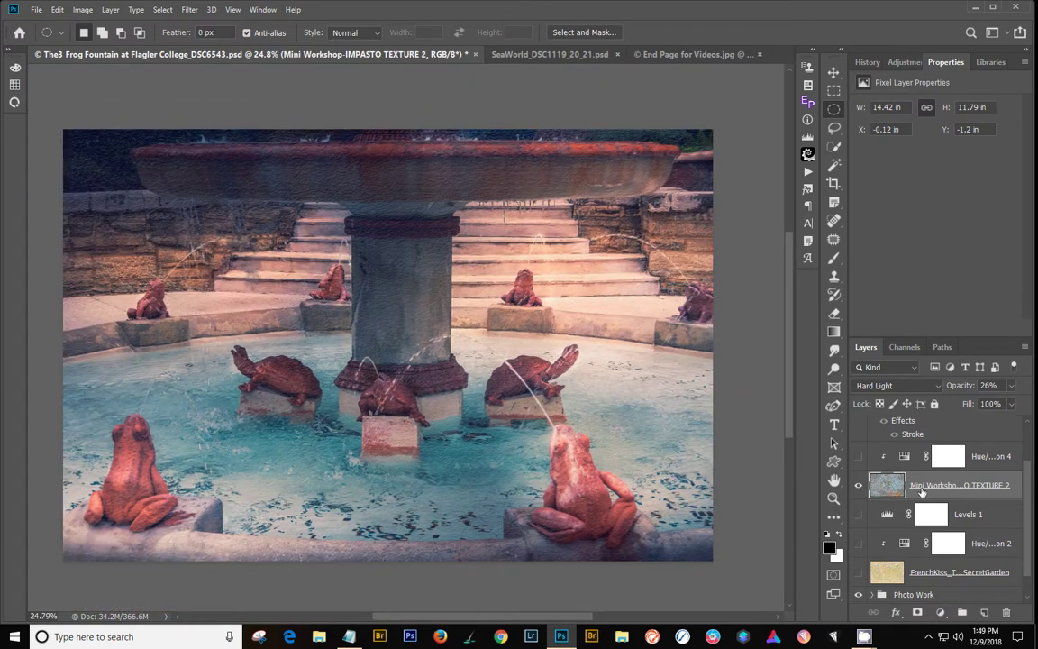
pyautogui.scroll(2, 389, 393)
pyautogui.scroll(-2, 389, 393)
pyautogui.moveTo(959, 385); pyautogui.dragTo(1007, 387)
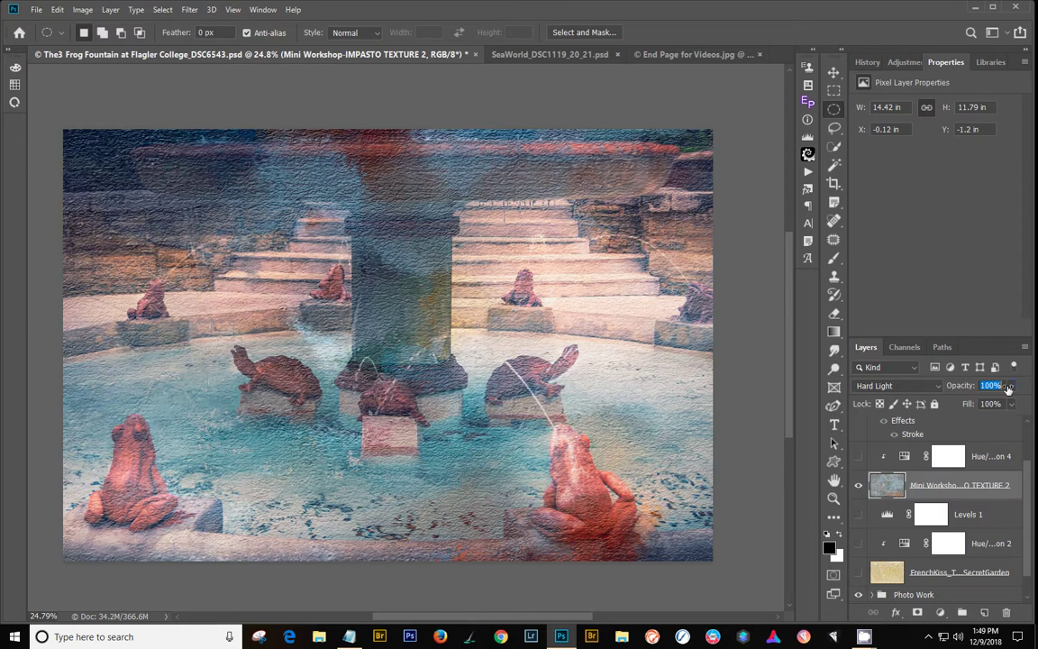
pyautogui.click(897, 386)
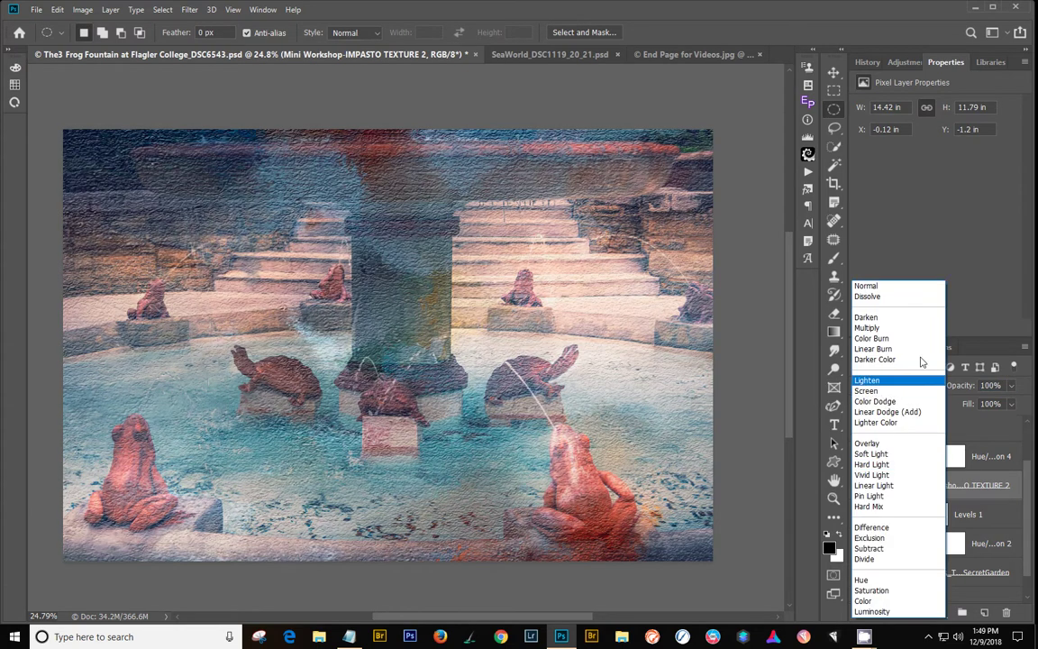
pyautogui.click(902, 287)
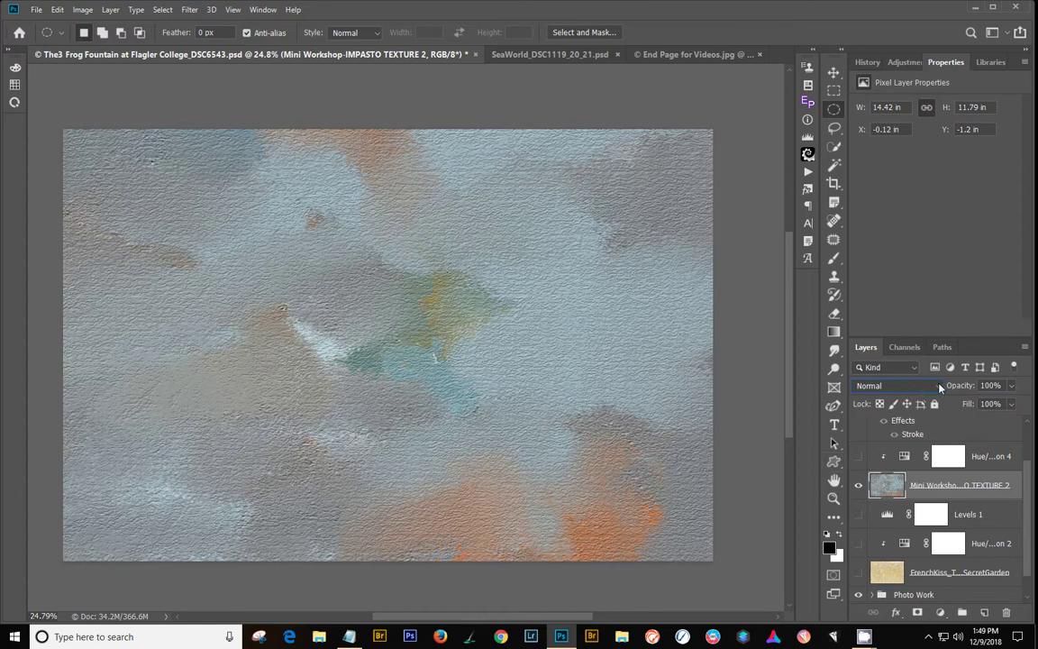
# Return the impasto texture to Hard Light at about 30% opacity.
pyautogui.click(938, 388)
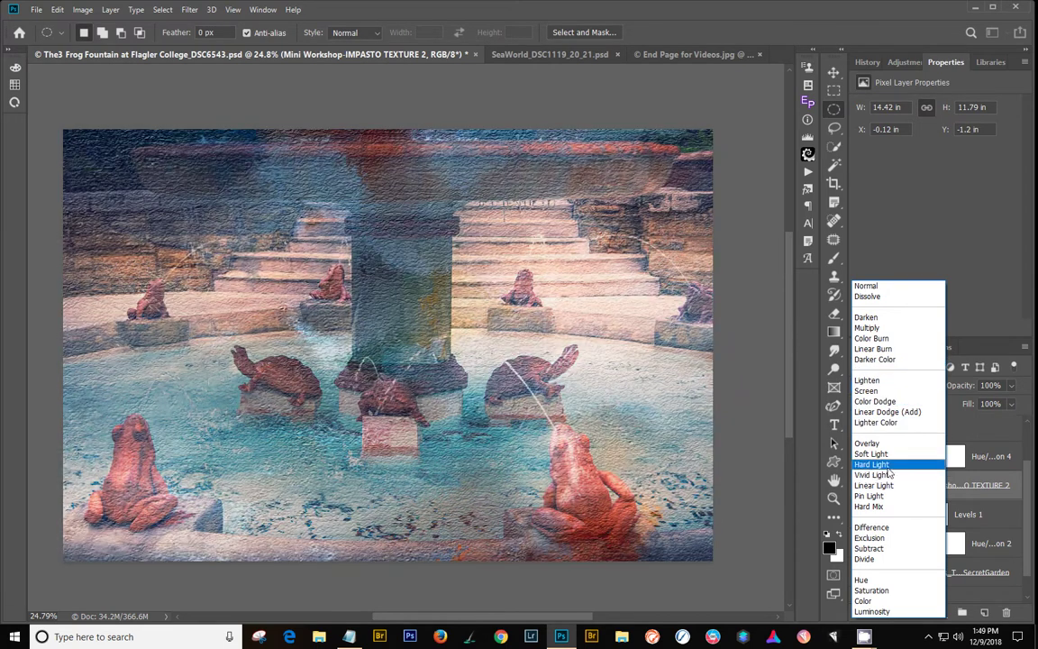
pyautogui.click(888, 465)
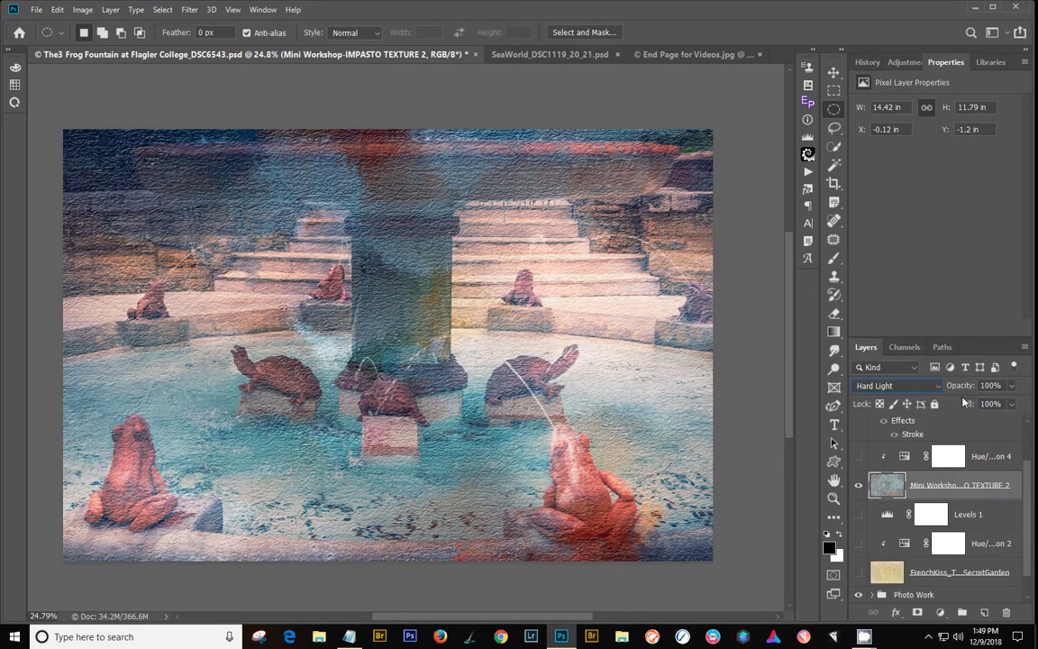
pyautogui.moveTo(960, 385)
pyautogui.mouseDown()
pyautogui.moveTo(939, 389)
pyautogui.moveTo(956, 388)
pyautogui.mouseUp()
pyautogui.write('30')
pyautogui.press('Return')
pyautogui.press('Return')
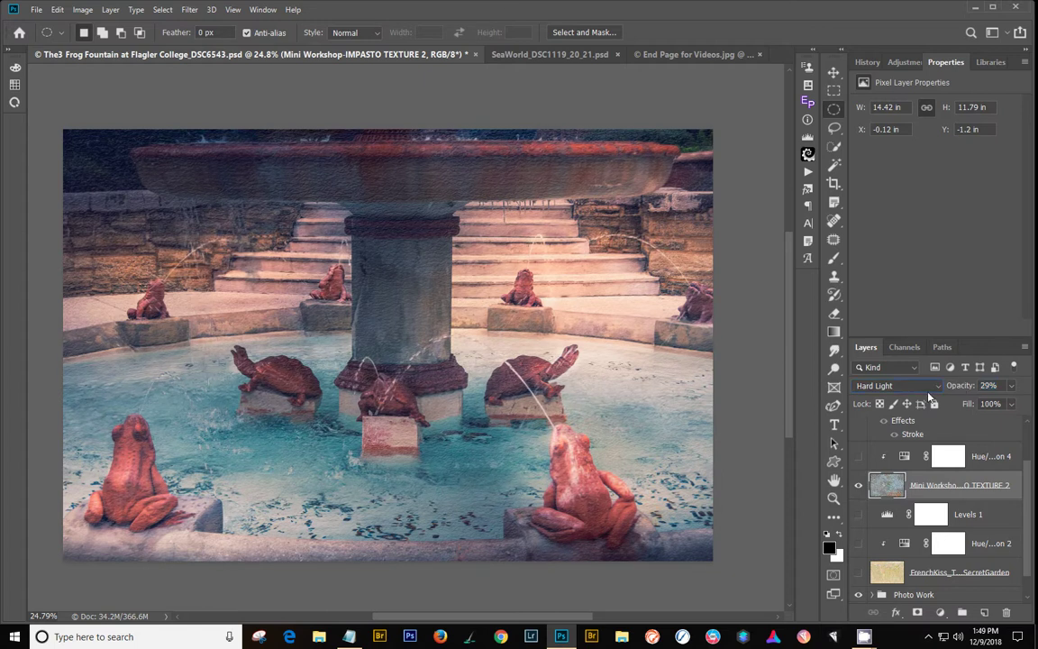
# Switch to the SeaWorld photo and compare it with the TS4 painted layer off and on.
pyautogui.click(548, 55)
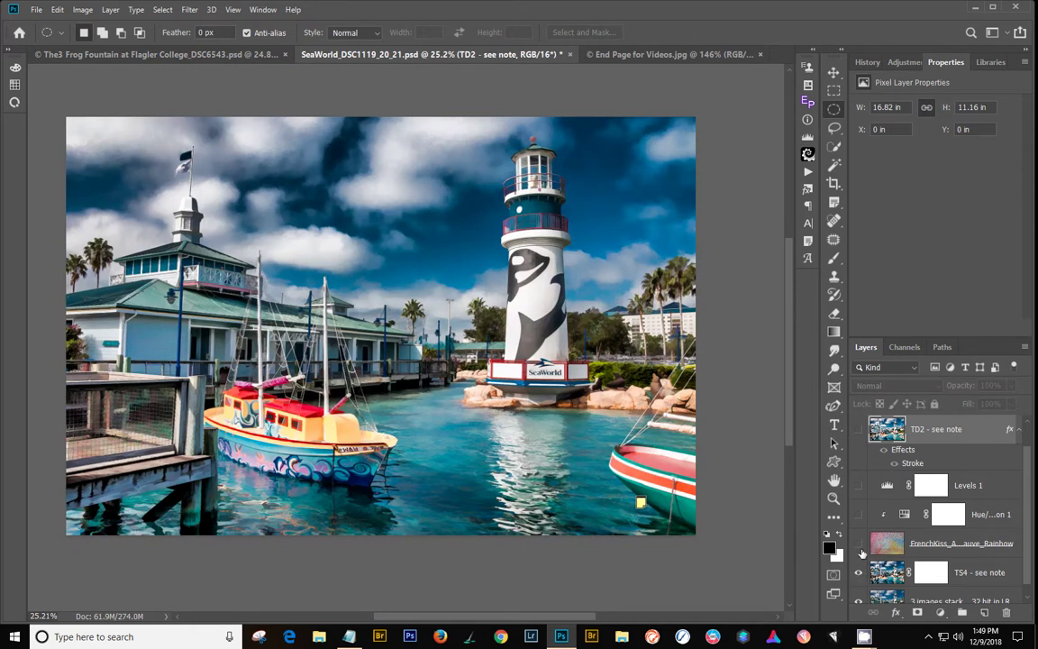
pyautogui.click(859, 575)
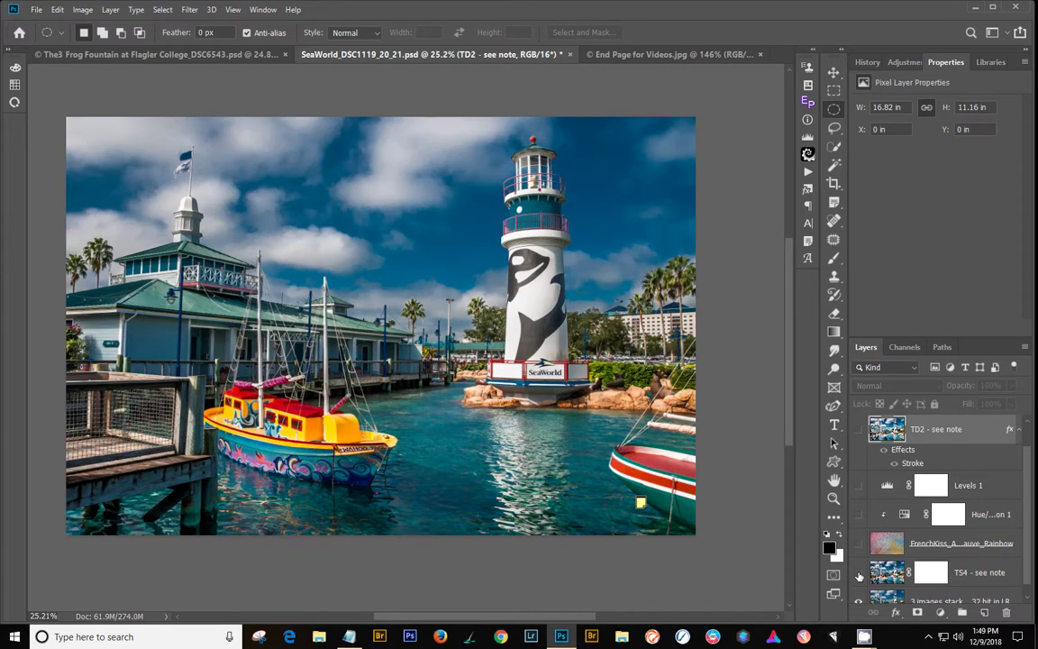
pyautogui.click(858, 574)
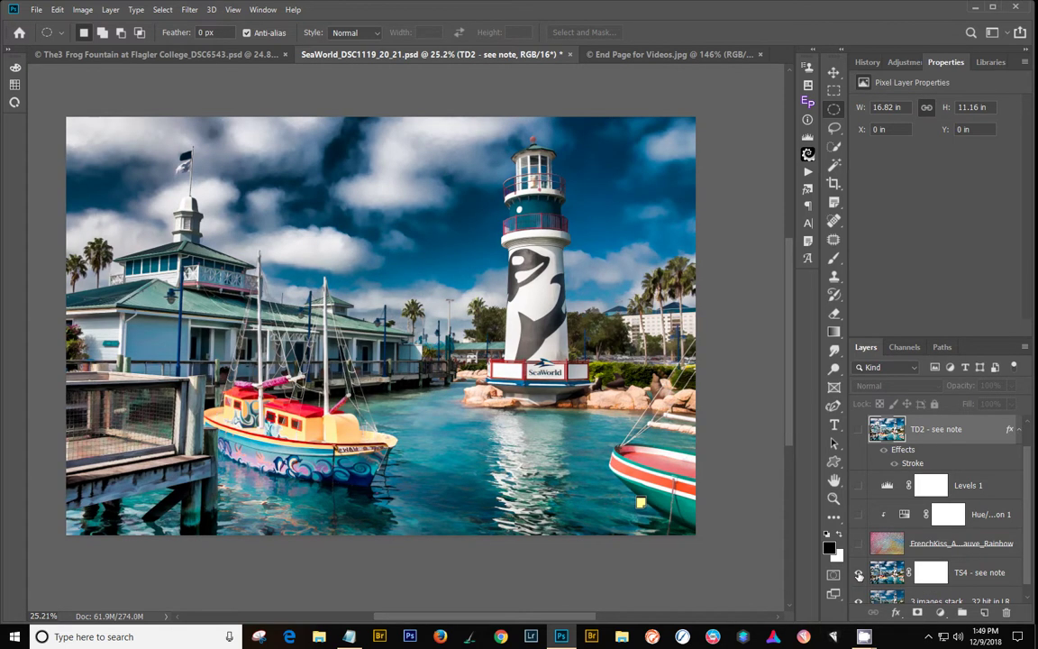
# Show the Fauve Rainbow texture and preview it at 100% Normal blending.
pyautogui.click(858, 544)
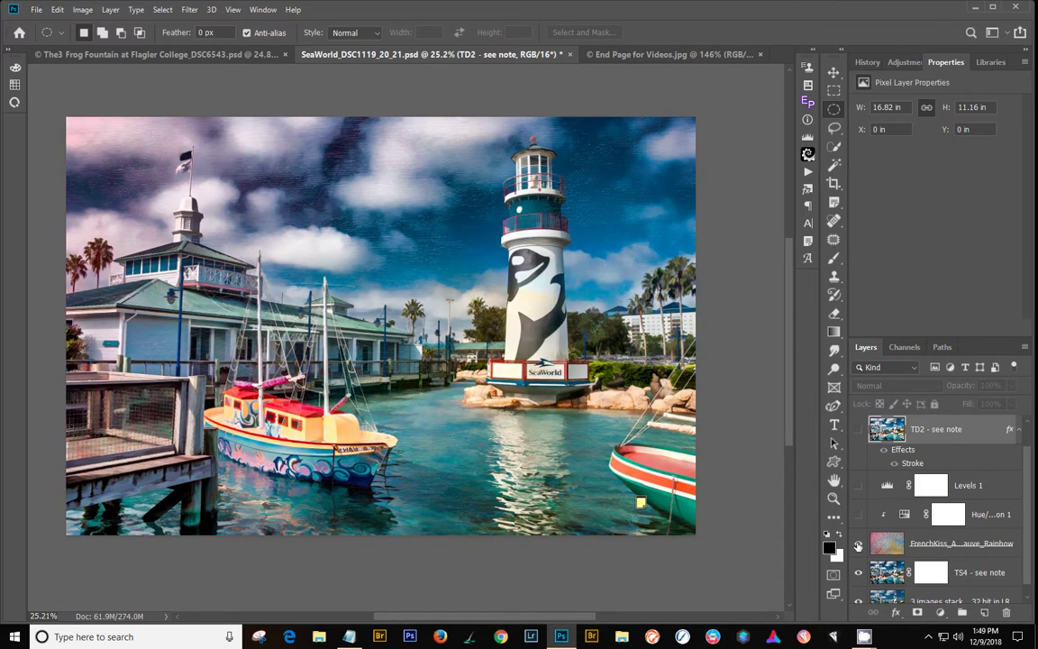
pyautogui.click(887, 543)
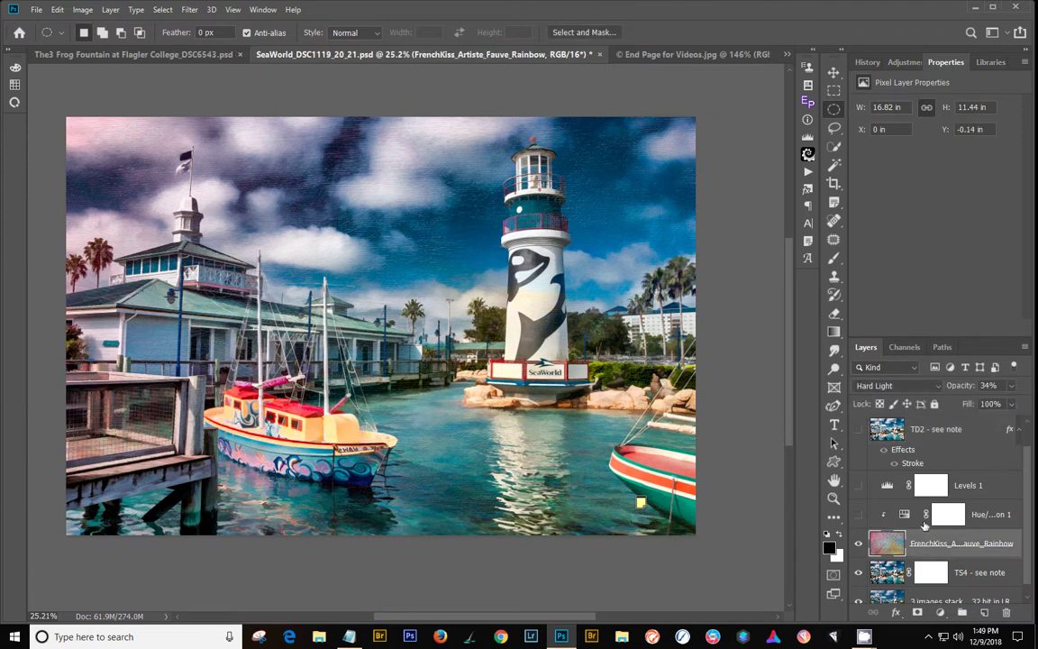
pyautogui.press('0')
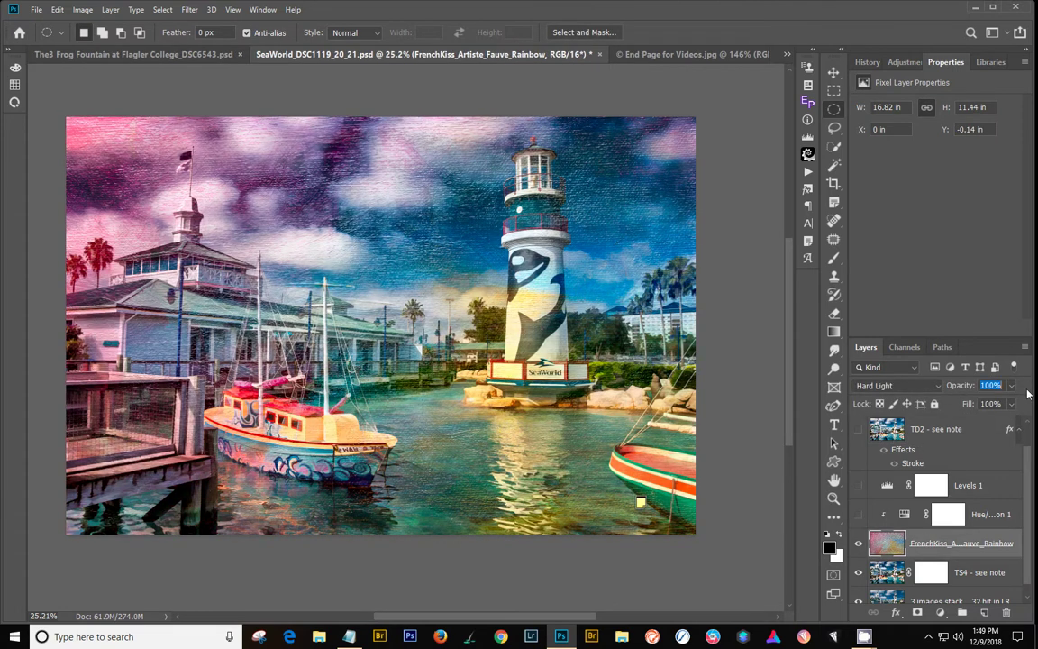
pyautogui.click(940, 385)
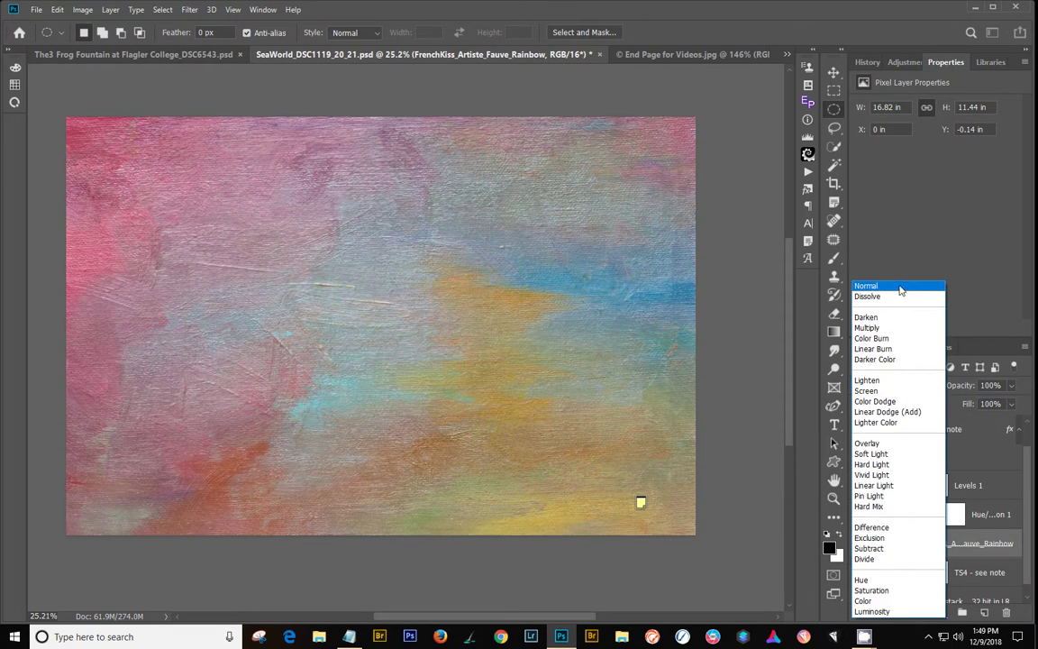
pyautogui.click(899, 290)
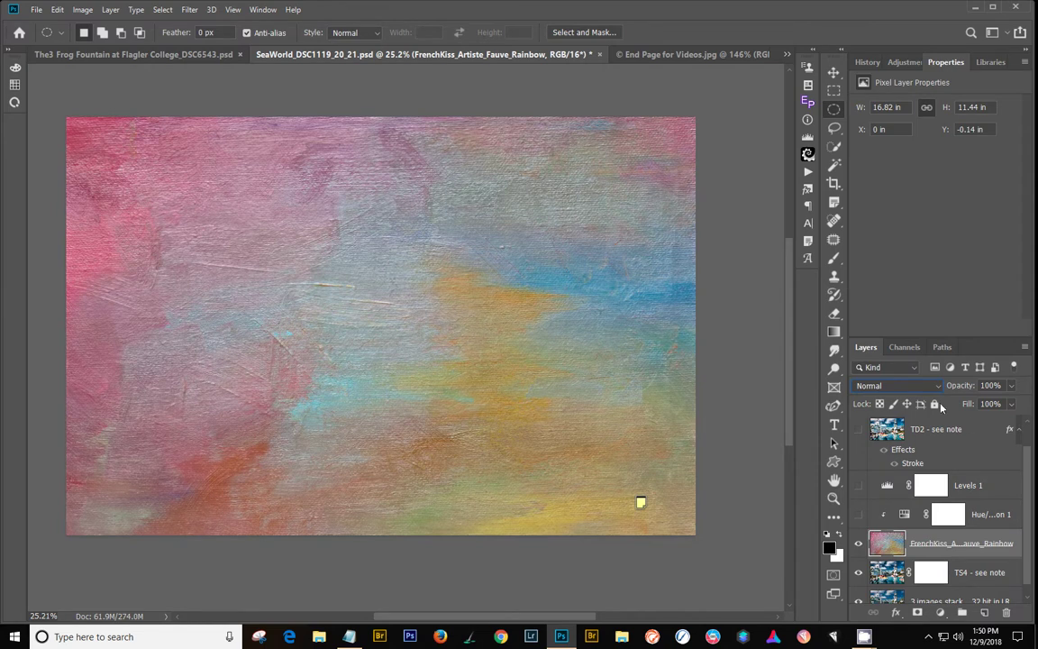
# Revert to the Open history state and enable the Hue/Saturation 1 and Levels 1 adjustments.
pyautogui.click(866, 65)
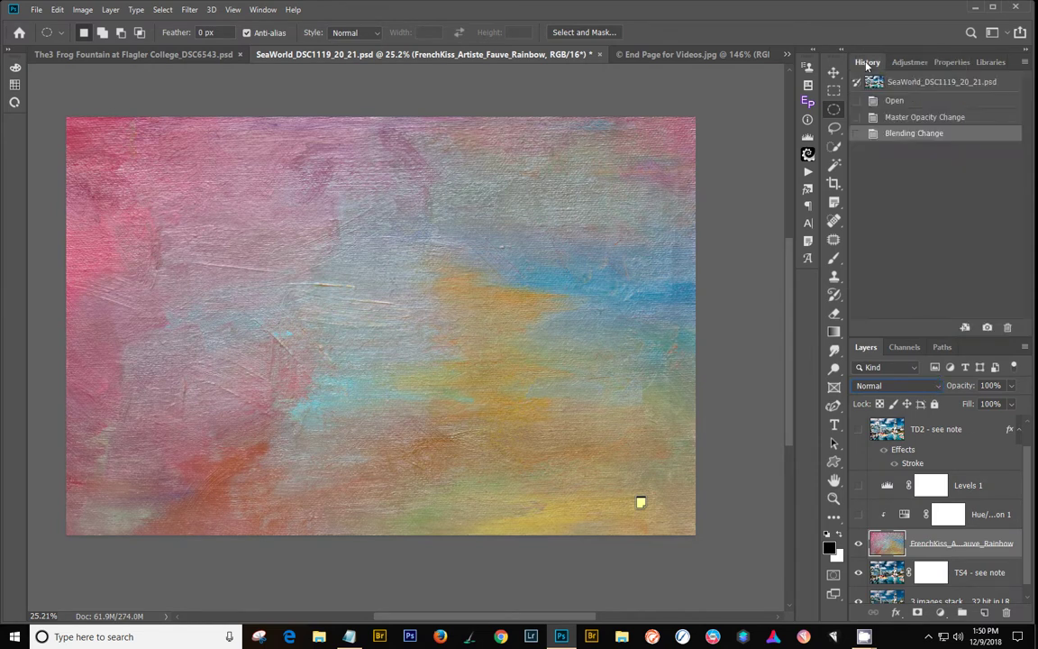
pyautogui.click(903, 117)
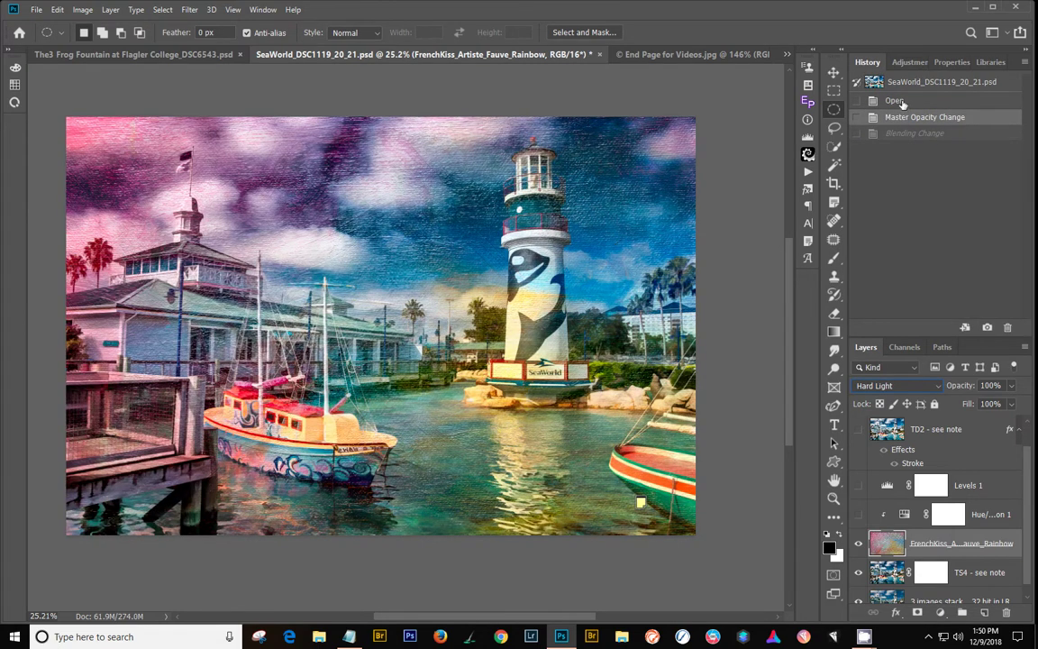
pyautogui.click(902, 102)
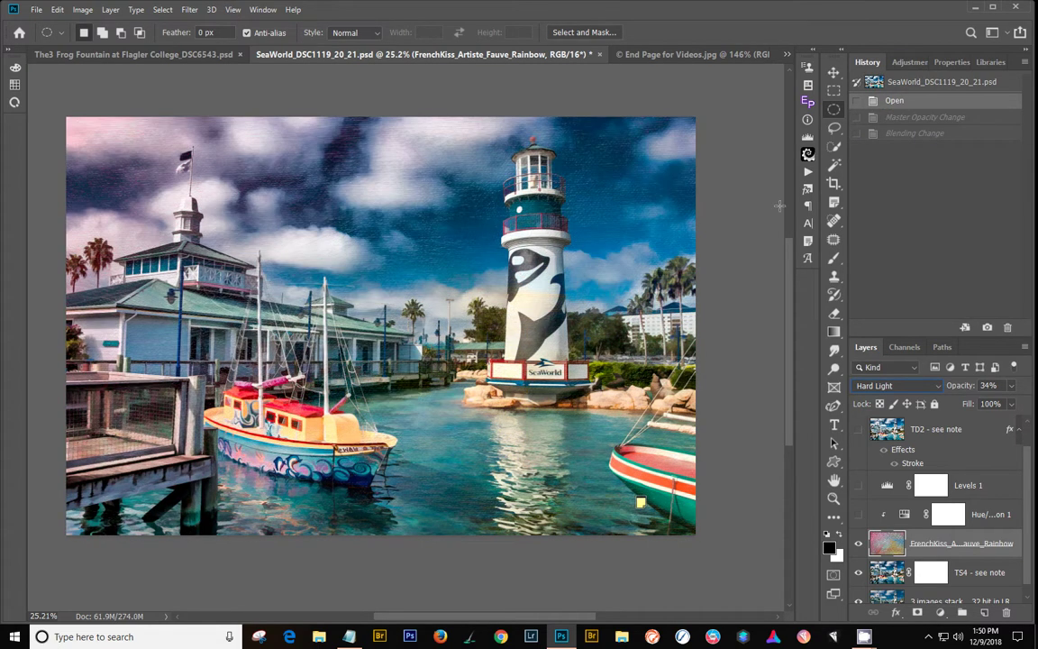
pyautogui.click(861, 485)
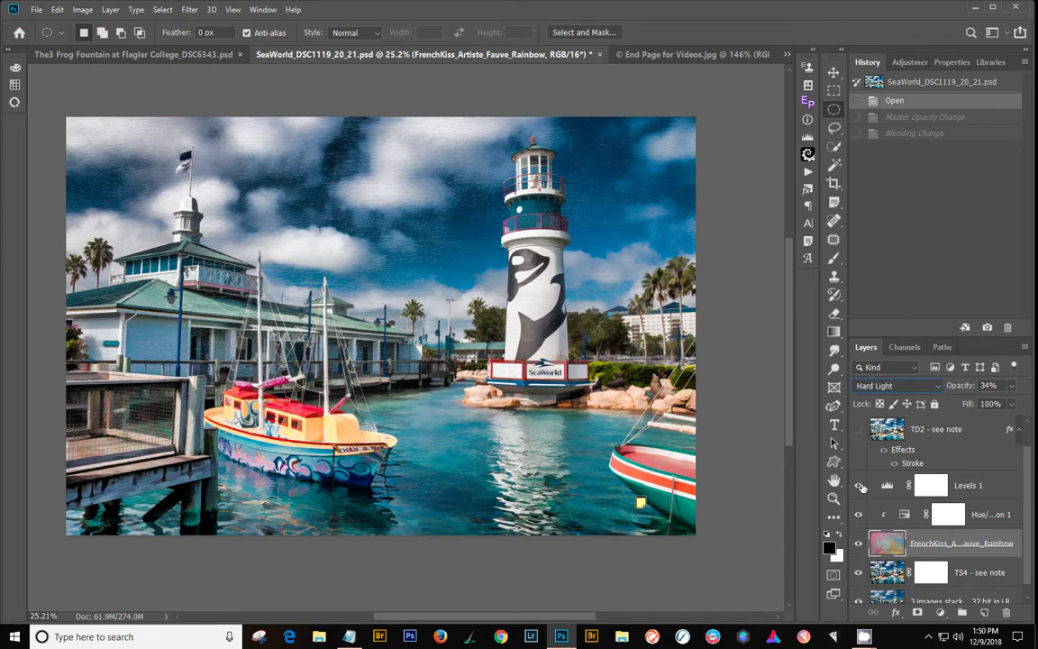
pyautogui.click(860, 486)
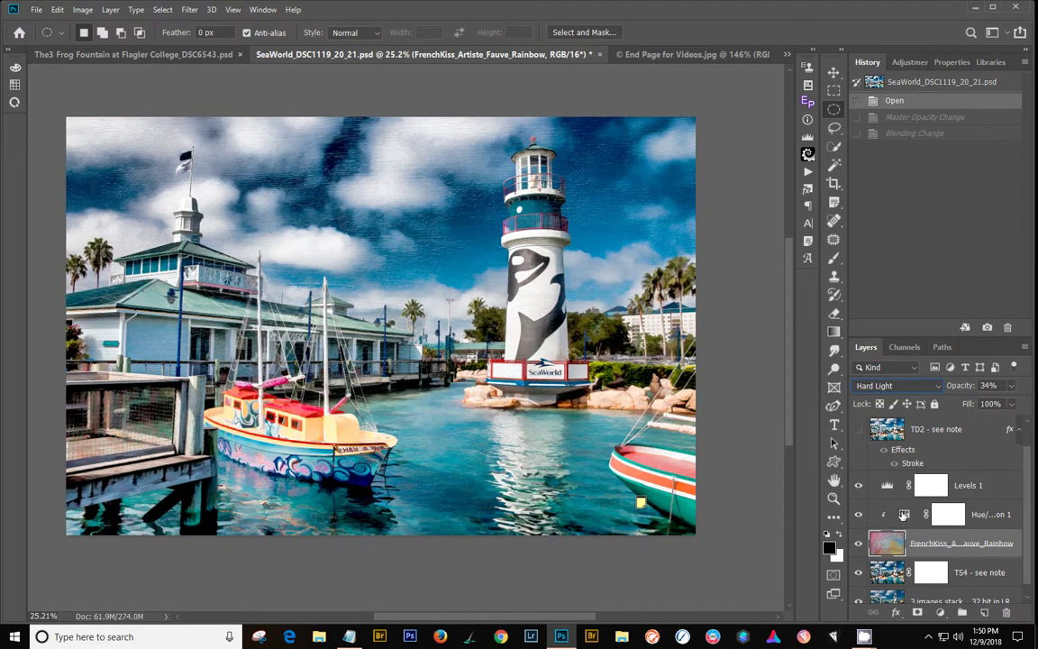
# Raise the Levels 1 midtone gamma to 1.77 and reveal Layer 1's bottom-left signature.
pyautogui.click(904, 515)
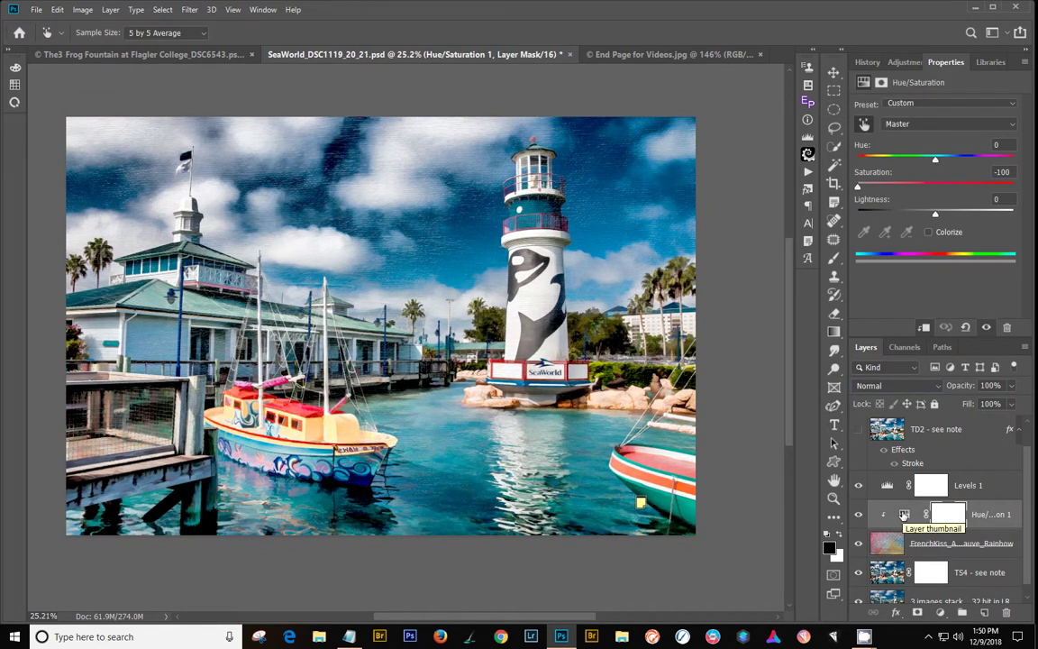
pyautogui.click(888, 487)
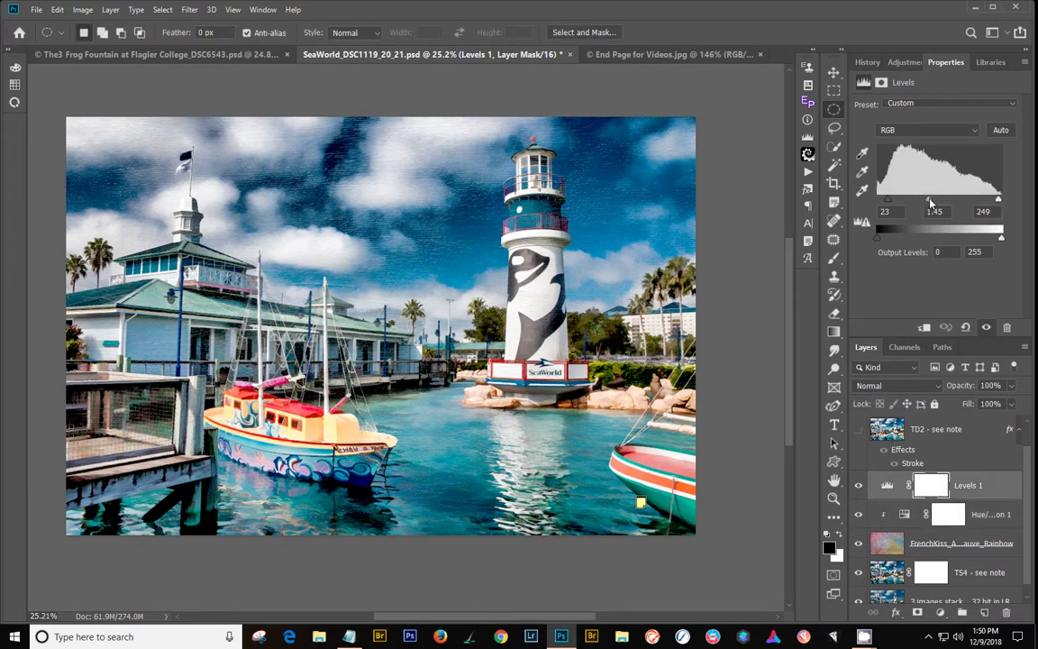
pyautogui.moveTo(931, 201); pyautogui.dragTo(926, 202)
pyautogui.click(859, 485)
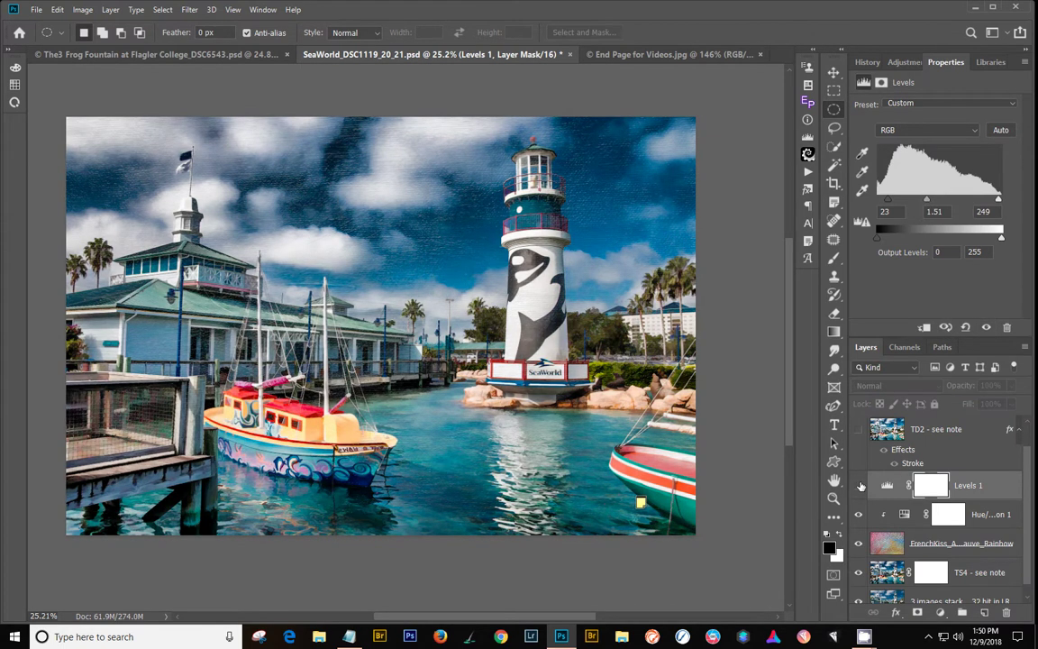
pyautogui.click(859, 486)
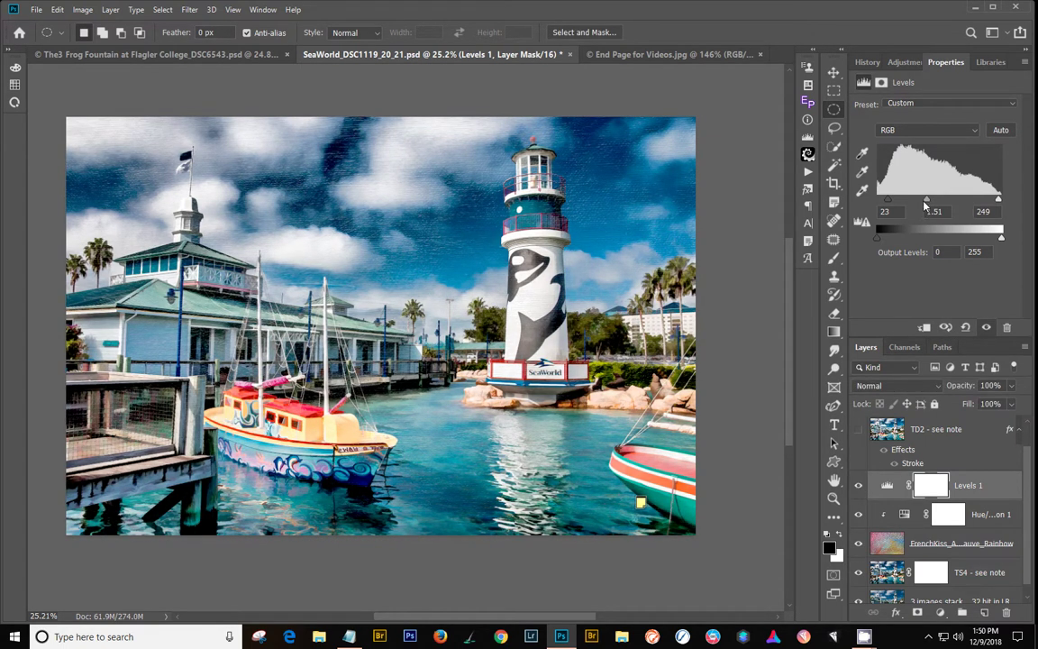
pyautogui.moveTo(927, 200); pyautogui.dragTo(920, 201)
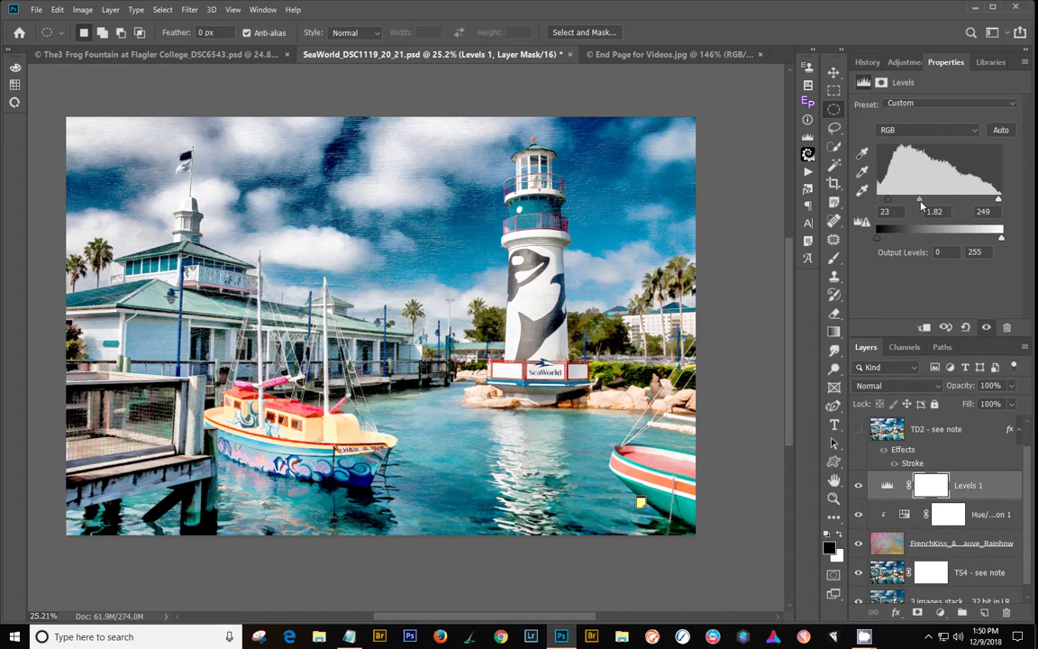
pyautogui.moveTo(888, 205); pyautogui.dragTo(890, 205)
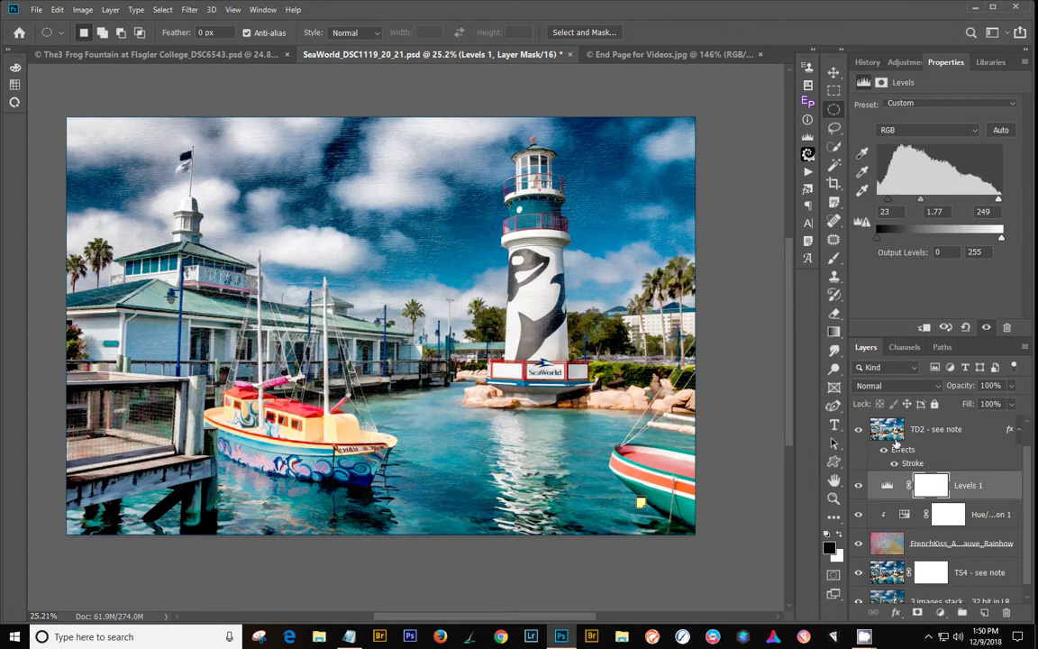
pyautogui.scroll(1, 897, 434)
pyautogui.click(857, 429)
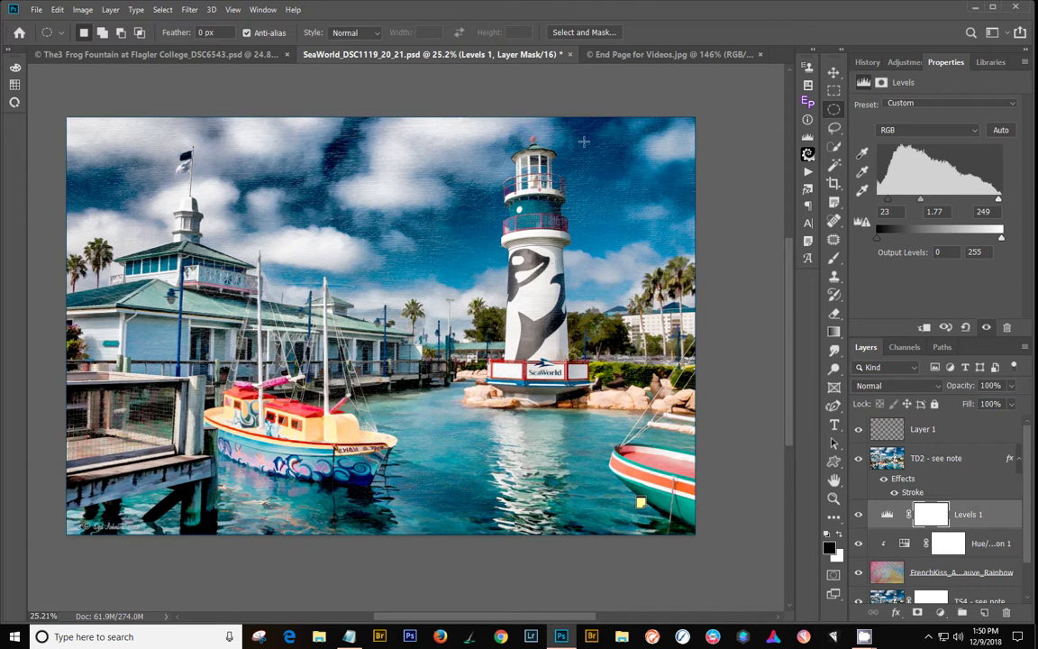
pyautogui.click(636, 56)
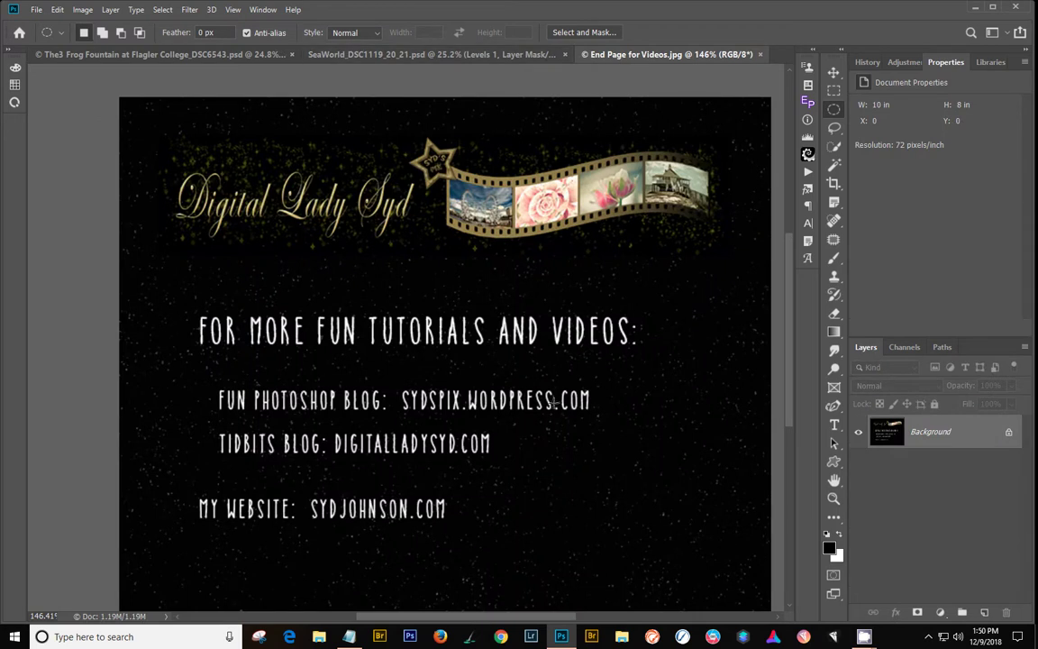